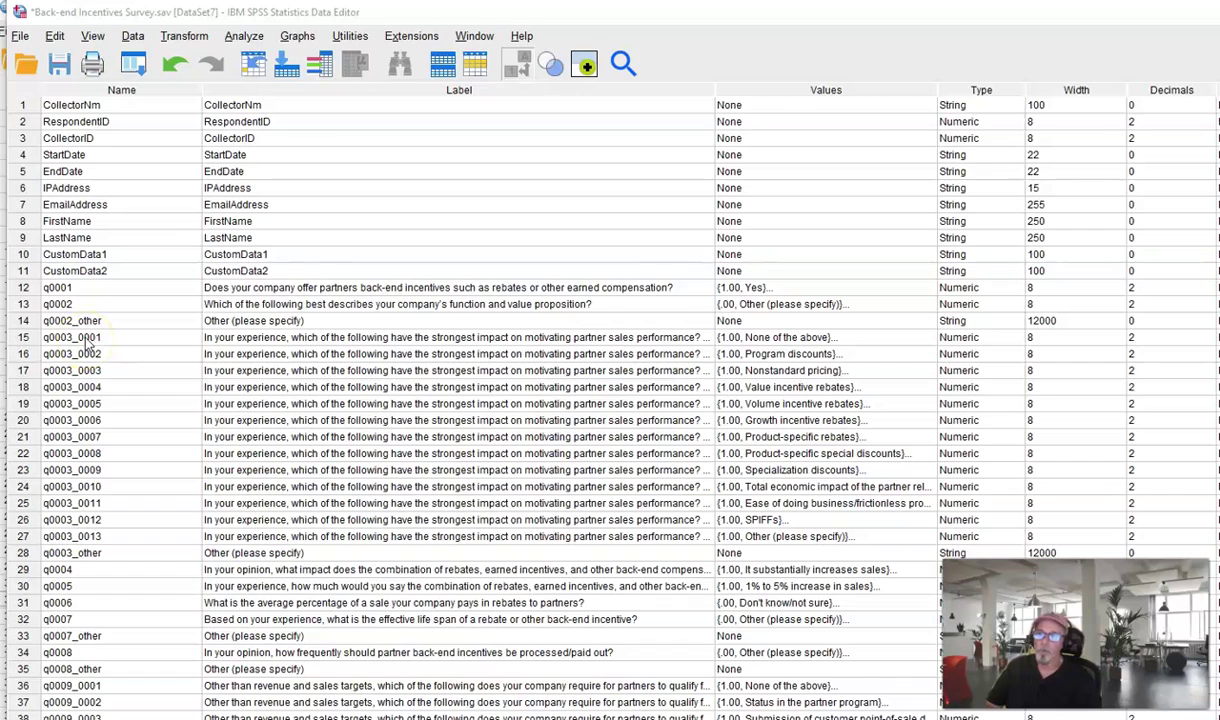
- Paste the prepared names IMPACT_PARTNER_PERF_1–13 over the Name cells of rows 15–27
{"action": "left_click_drag", "start_coordinate": [88, 343], "coordinate": [92, 533]}
{"action": "right_click", "coordinate": [97, 537]}
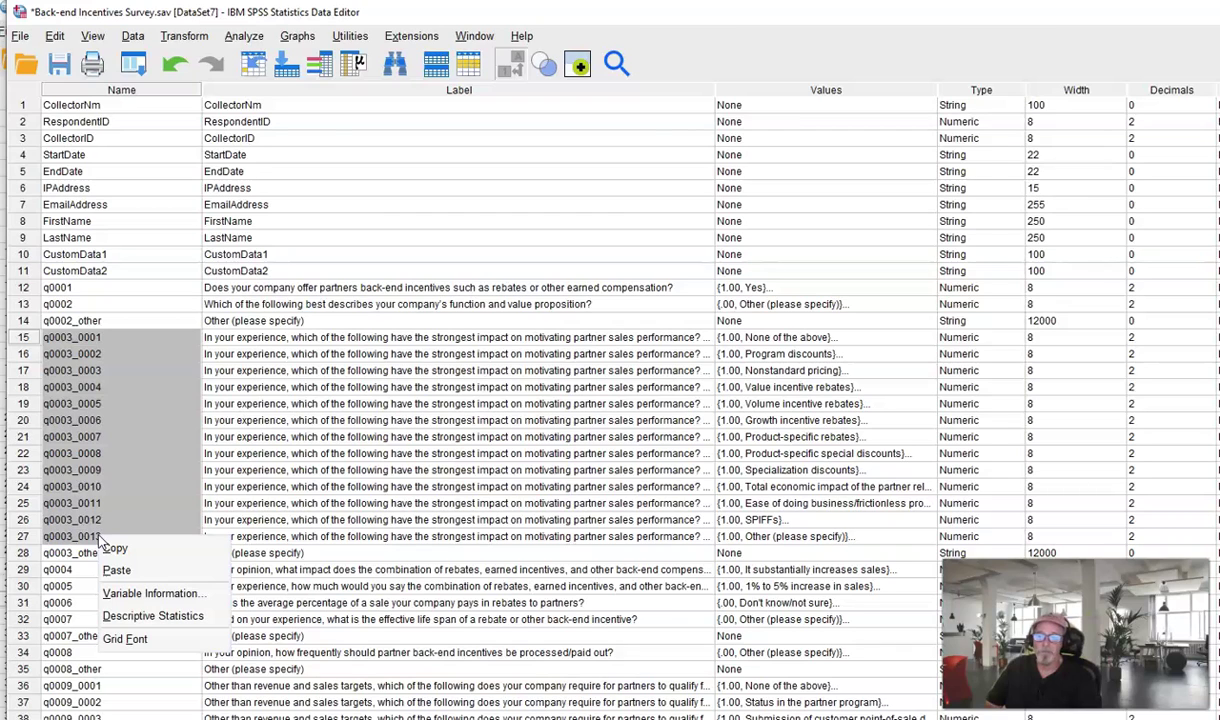
{"action": "left_click", "coordinate": [118, 571]}
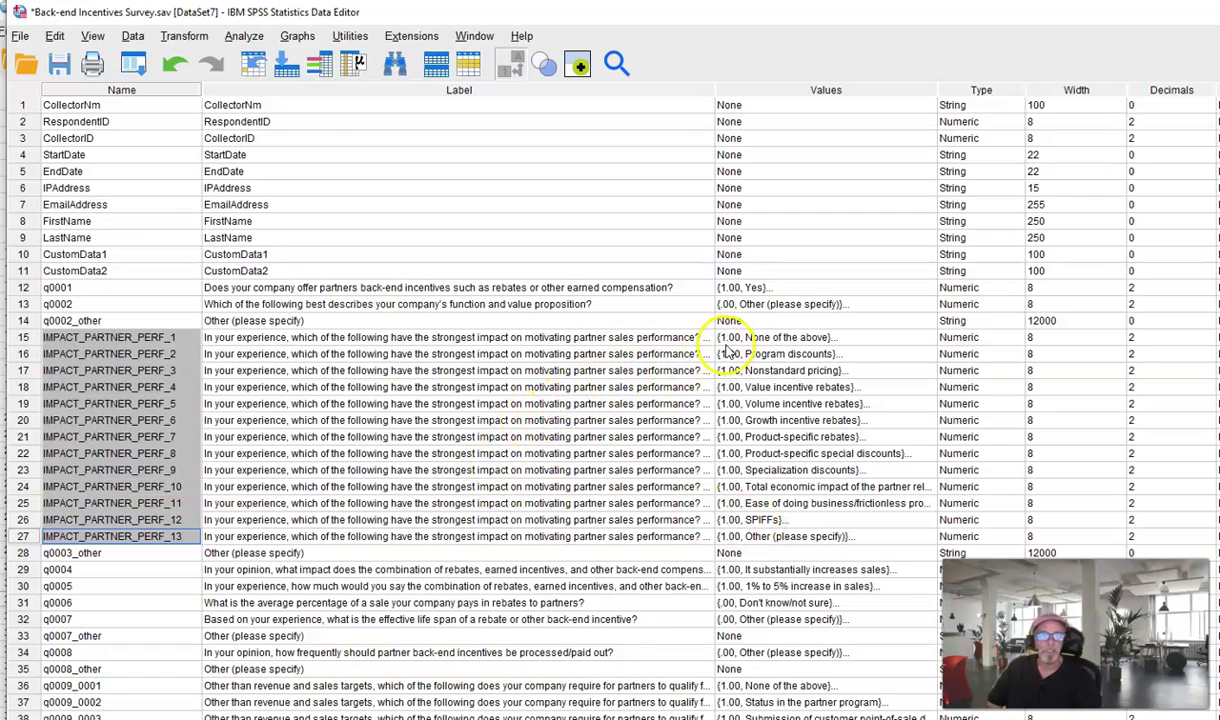
- Inspect IMPACT_PARTNER_PERF_1's existing value labels without changing them
{"action": "left_click", "coordinate": [845, 338]}
{"action": "left_click", "coordinate": [922, 340]}
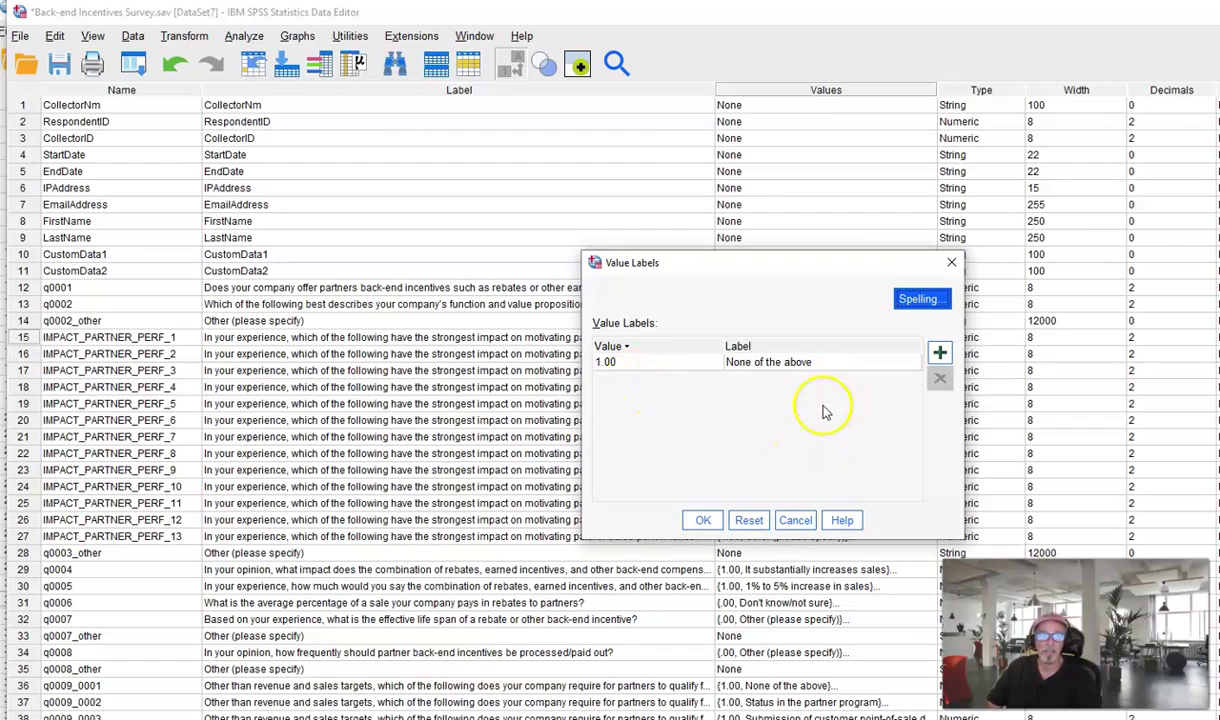
{"action": "left_click", "coordinate": [951, 262]}
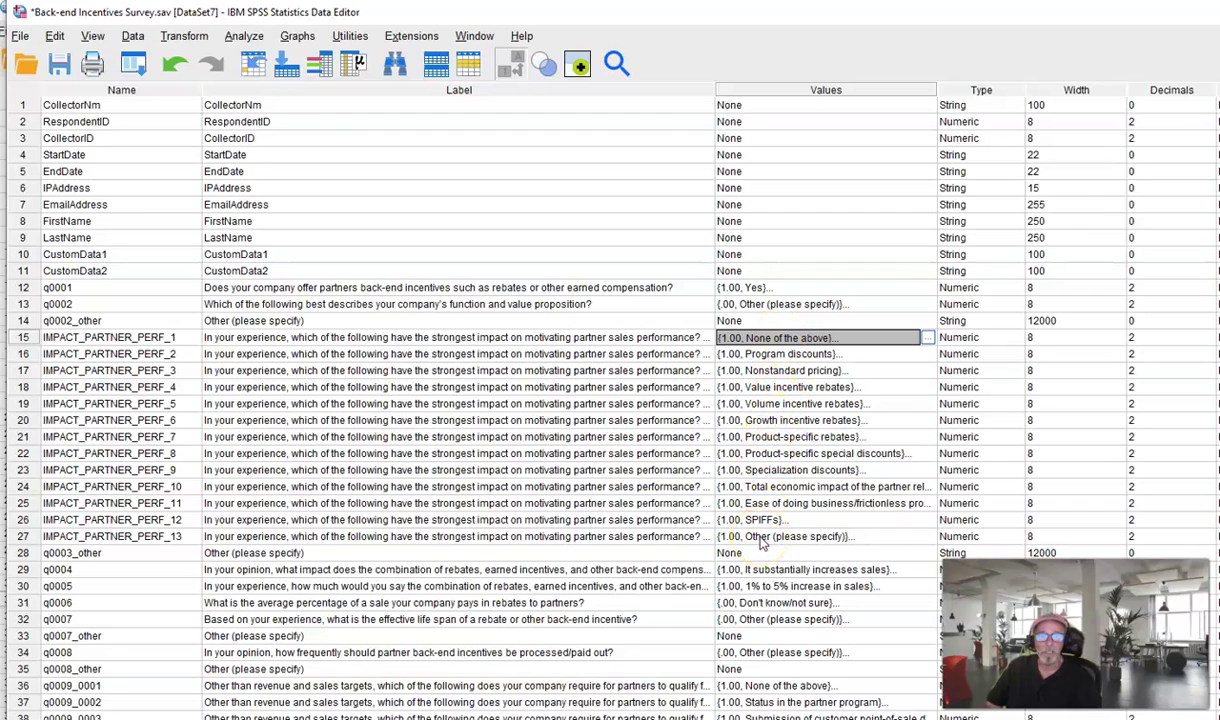
- Select the Values cells of rows 15–27 and copy them for pasting into Word
{"action": "left_click", "coordinate": [766, 398]}
{"action": "right_click", "coordinate": [750, 338]}
{"action": "left_click", "coordinate": [703, 316]}
{"action": "right_click", "coordinate": [752, 437]}
{"action": "left_click", "coordinate": [728, 320]}
{"action": "left_click_drag", "start_coordinate": [740, 340], "coordinate": [772, 537]}
{"action": "right_click", "coordinate": [772, 537]}
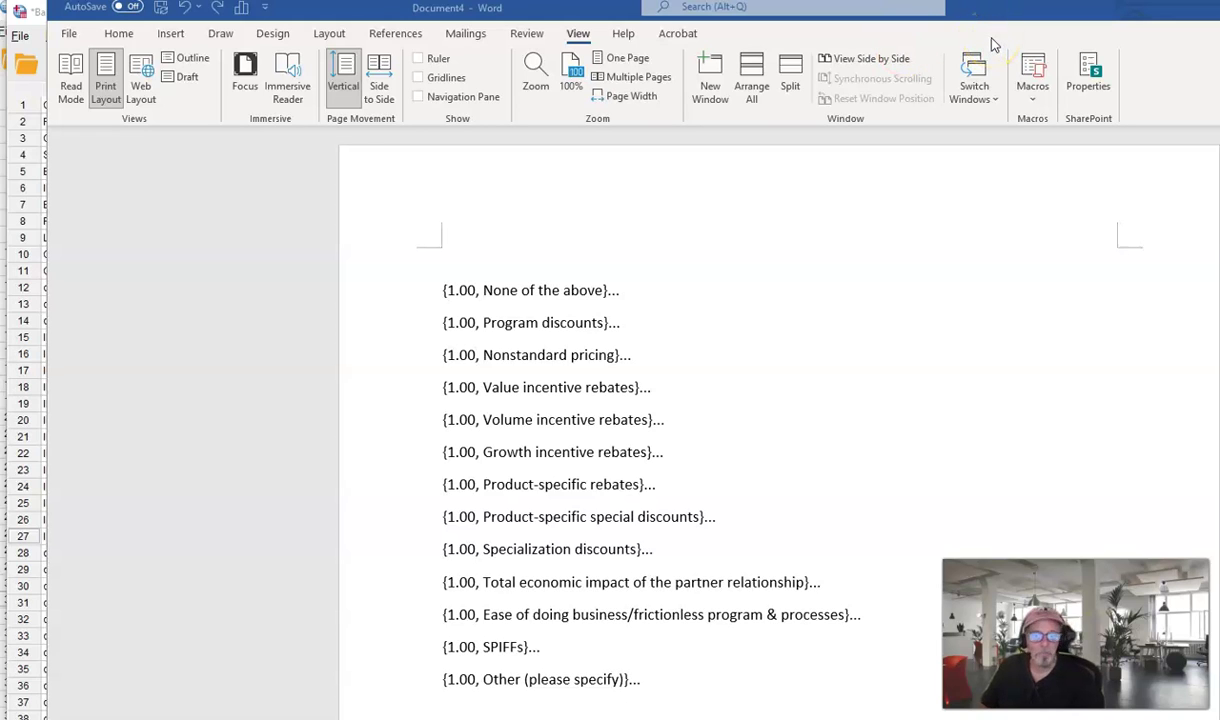
- Run the cleanup macro to strip value codes, then copy the plain option-name list
{"action": "left_click", "coordinate": [1045, 20]}
{"action": "left_click_drag", "start_coordinate": [1045, 20], "coordinate": [1008, 24]}
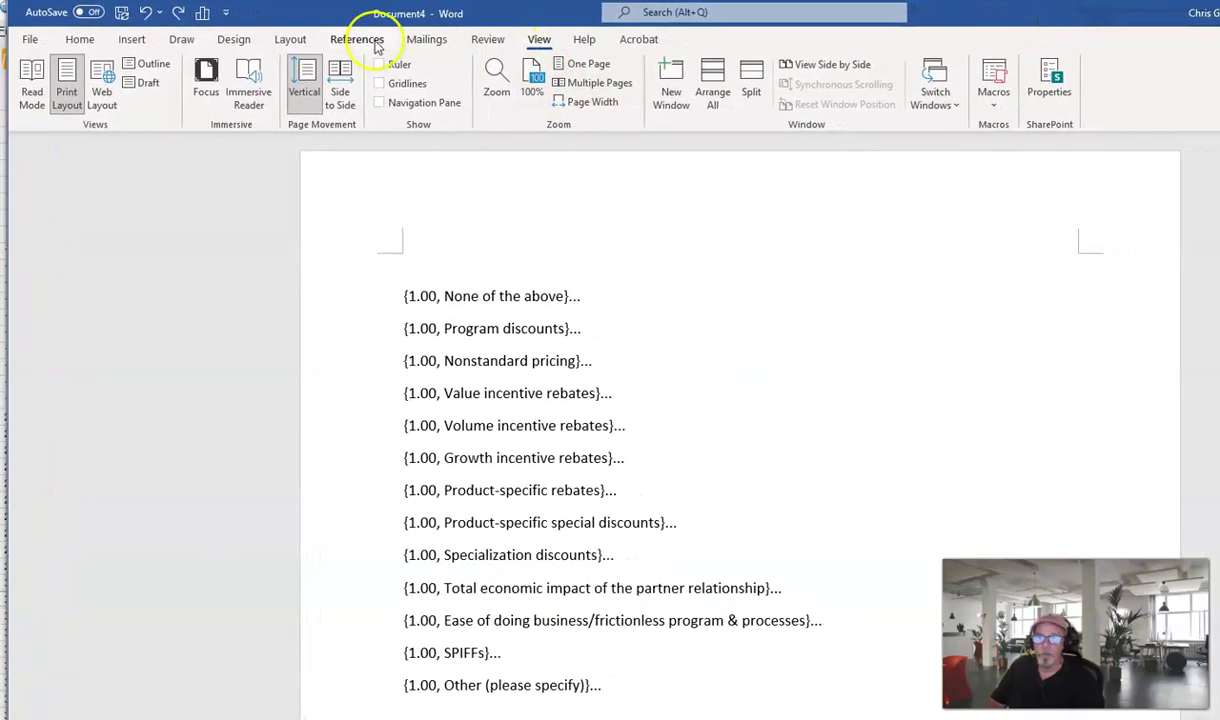
{"action": "left_click", "coordinate": [202, 13]}
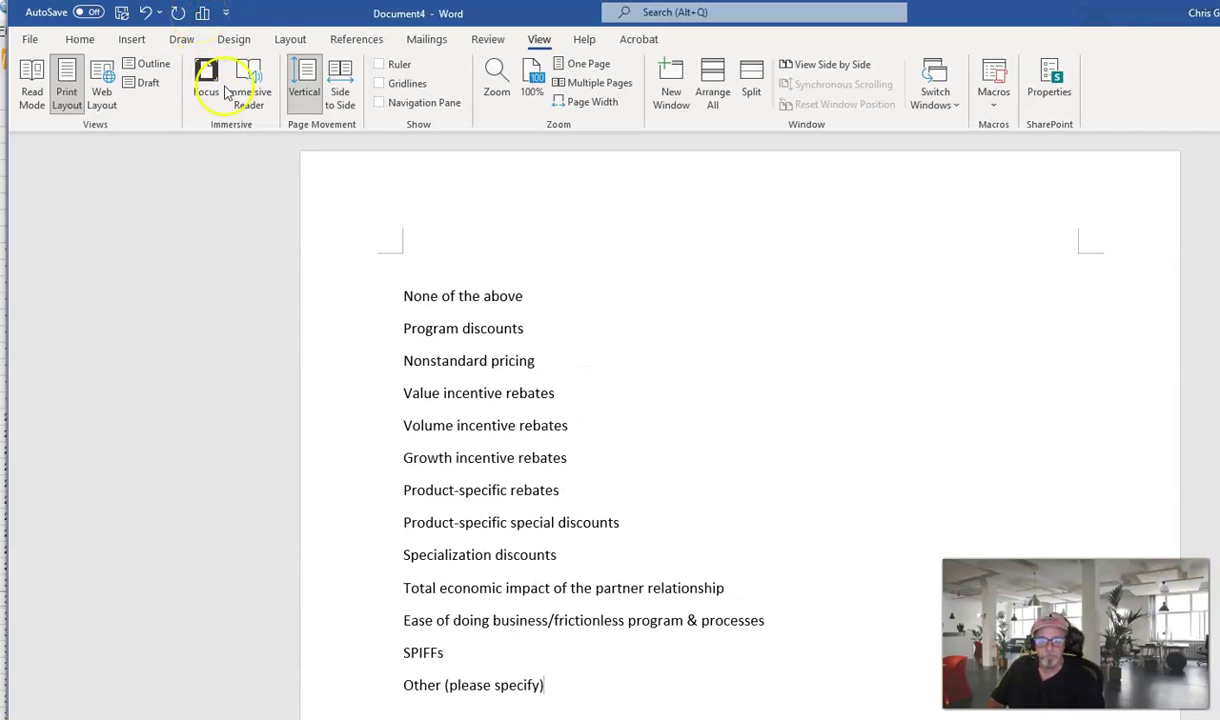
{"action": "left_click_drag", "start_coordinate": [401, 294], "coordinate": [602, 683]}
{"action": "right_click", "coordinate": [487, 584]}
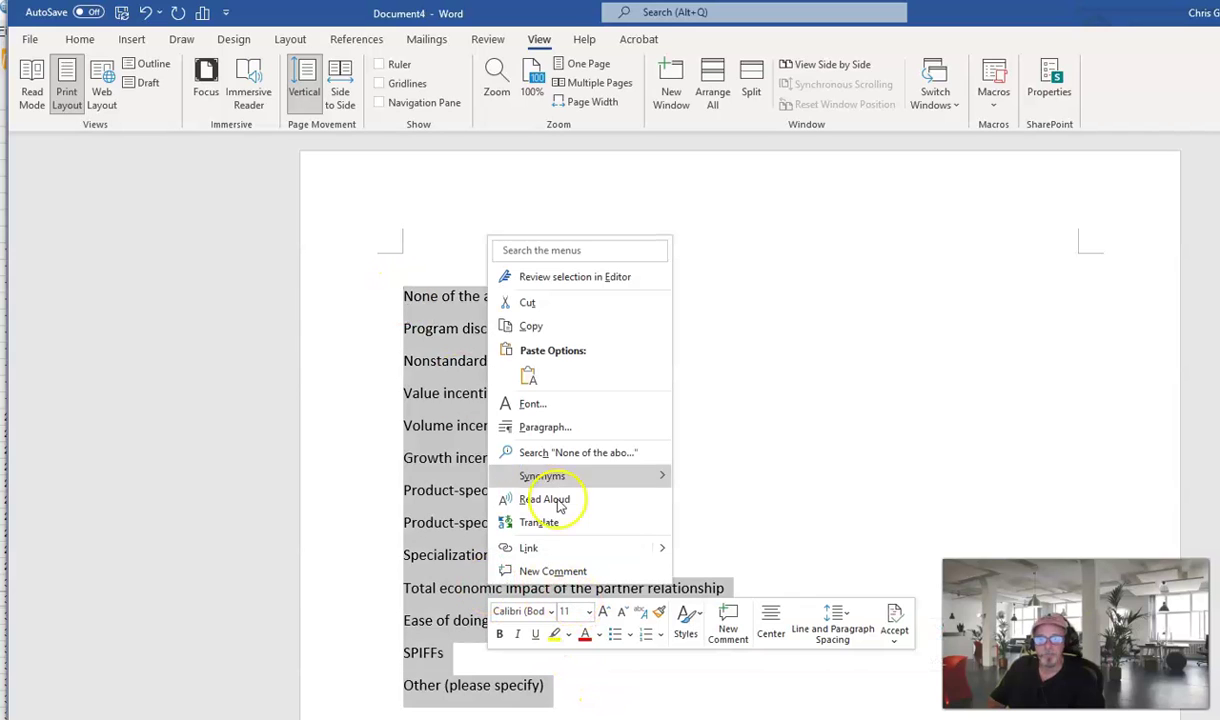
{"action": "left_click", "coordinate": [522, 328]}
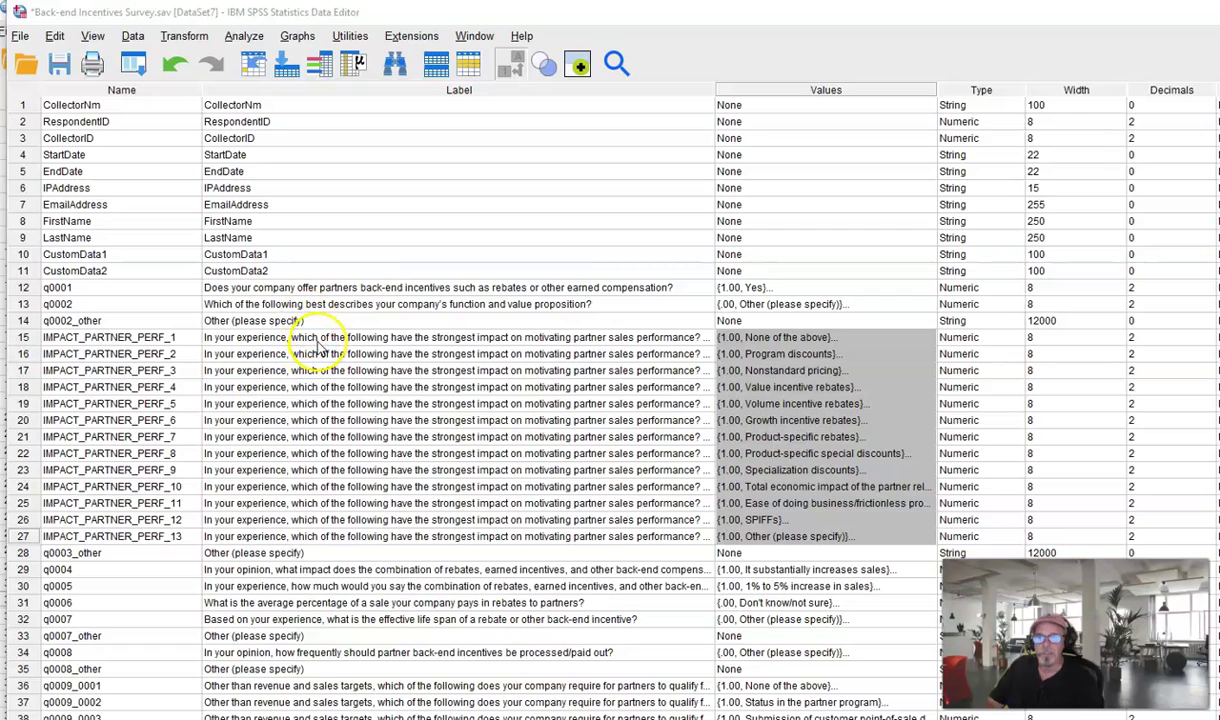
- Paste the short option names into the Label cells of rows 15–27
{"action": "left_click_drag", "start_coordinate": [320, 343], "coordinate": [330, 536]}
{"action": "right_click", "coordinate": [355, 536]}
{"action": "left_click", "coordinate": [380, 567]}
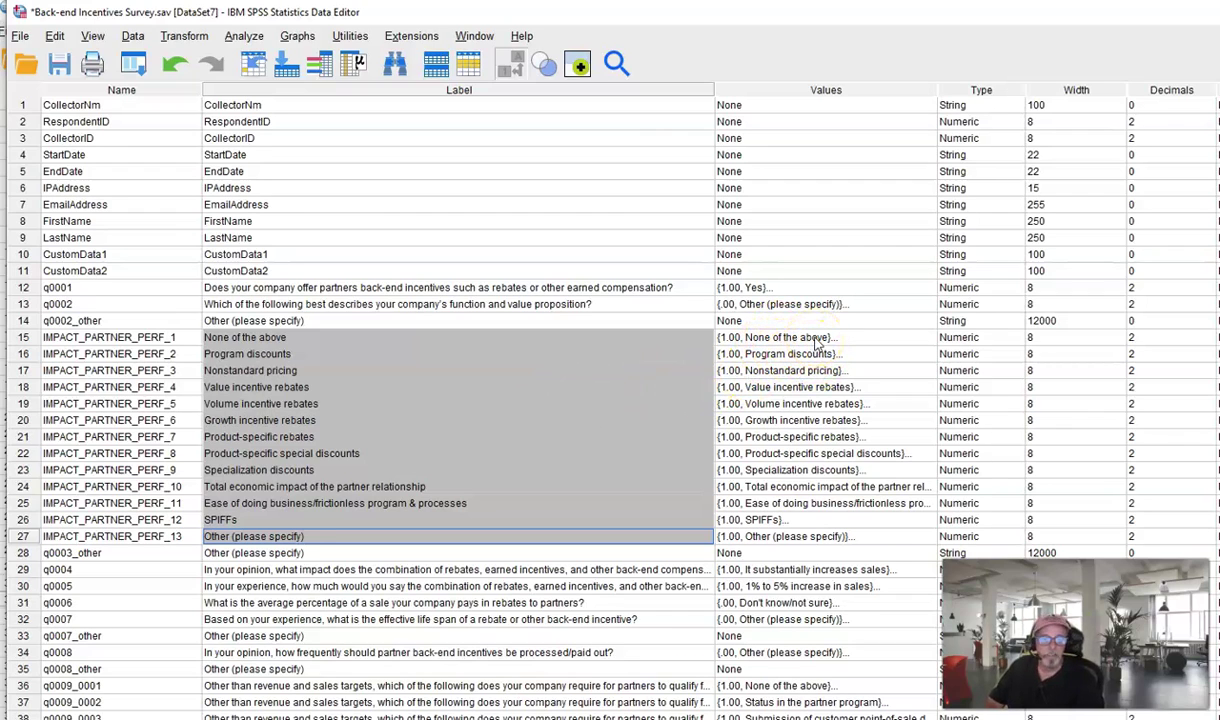
{"action": "left_click", "coordinate": [818, 342]}
- Change IMPACT_PARTNER_PERF_1's value 1 label to Yes and add value 0 labelled No
{"action": "left_click", "coordinate": [900, 337]}
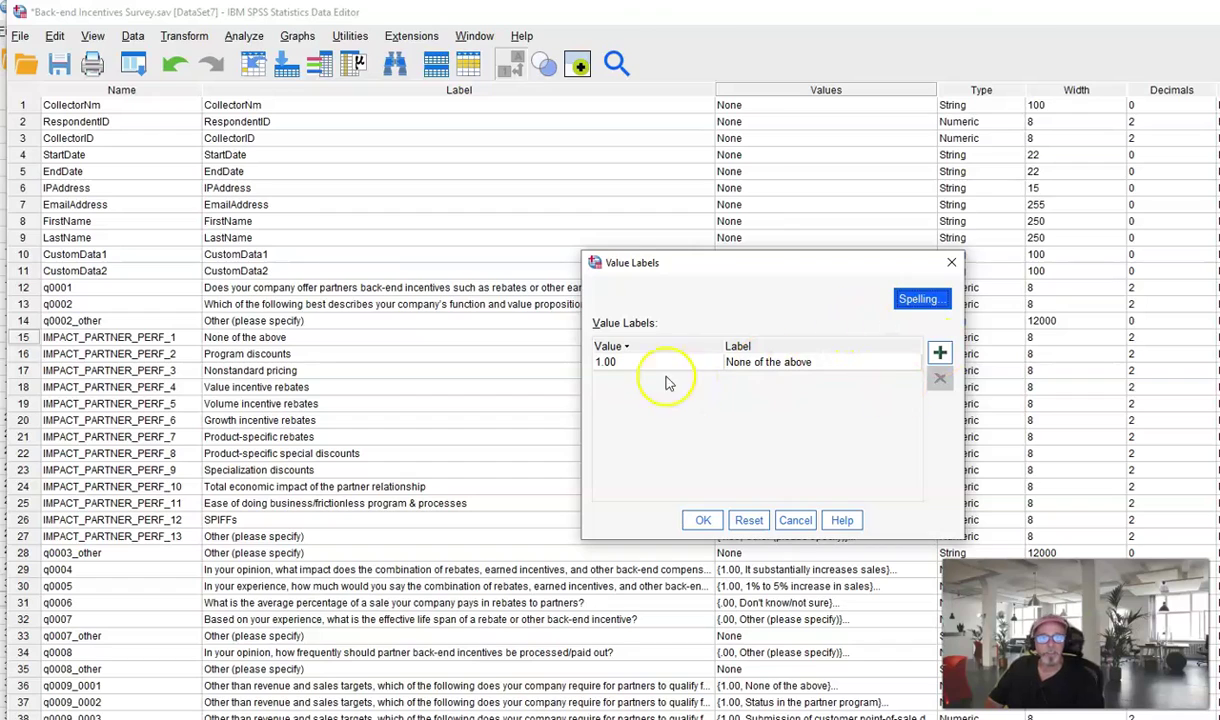
{"action": "left_click", "coordinate": [767, 366]}
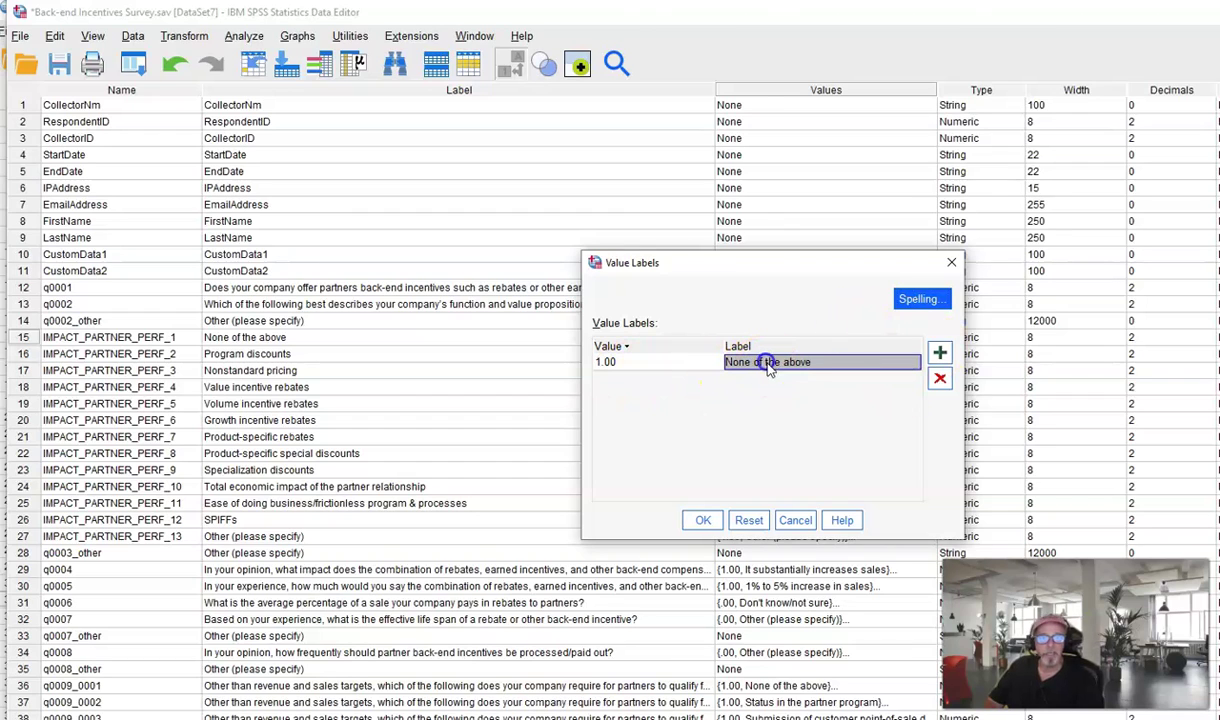
{"action": "left_click", "coordinate": [822, 372]}
{"action": "type", "text": "Yes"}
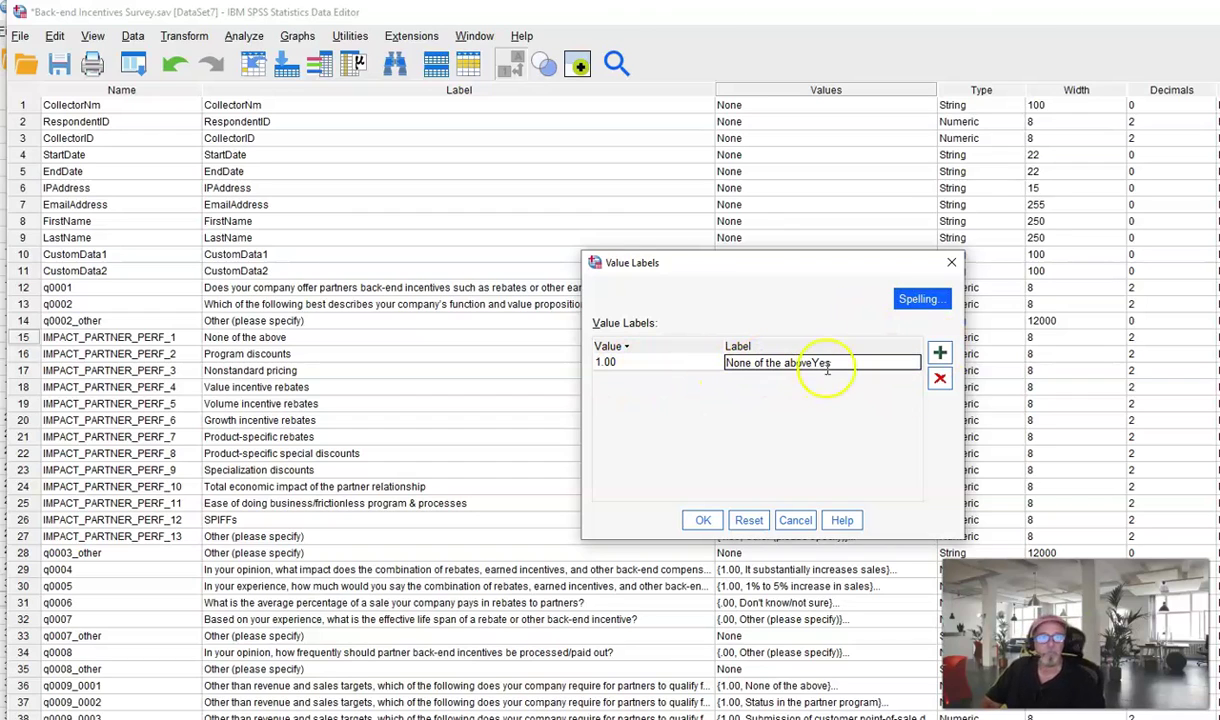
{"action": "triple_click", "coordinate": [843, 365]}
{"action": "type", "text": "Yes"}
{"action": "left_click", "coordinate": [939, 352]}
{"action": "type", "text": "0"}
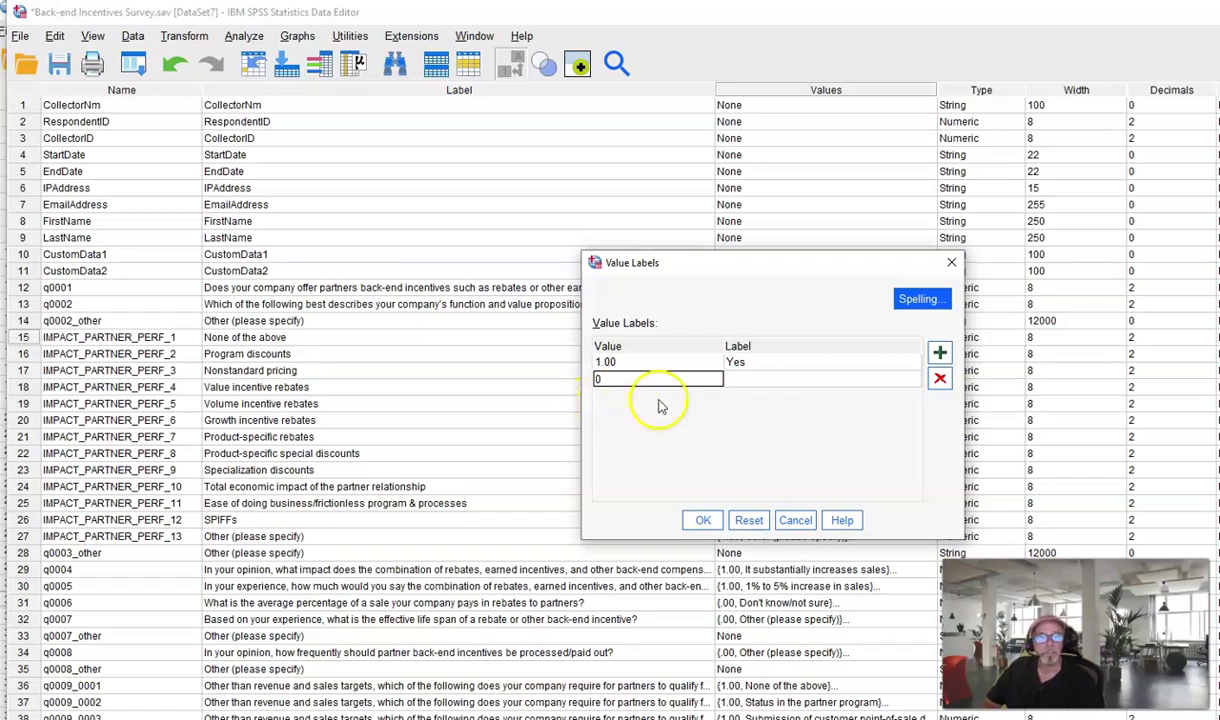
{"action": "left_click", "coordinate": [755, 378]}
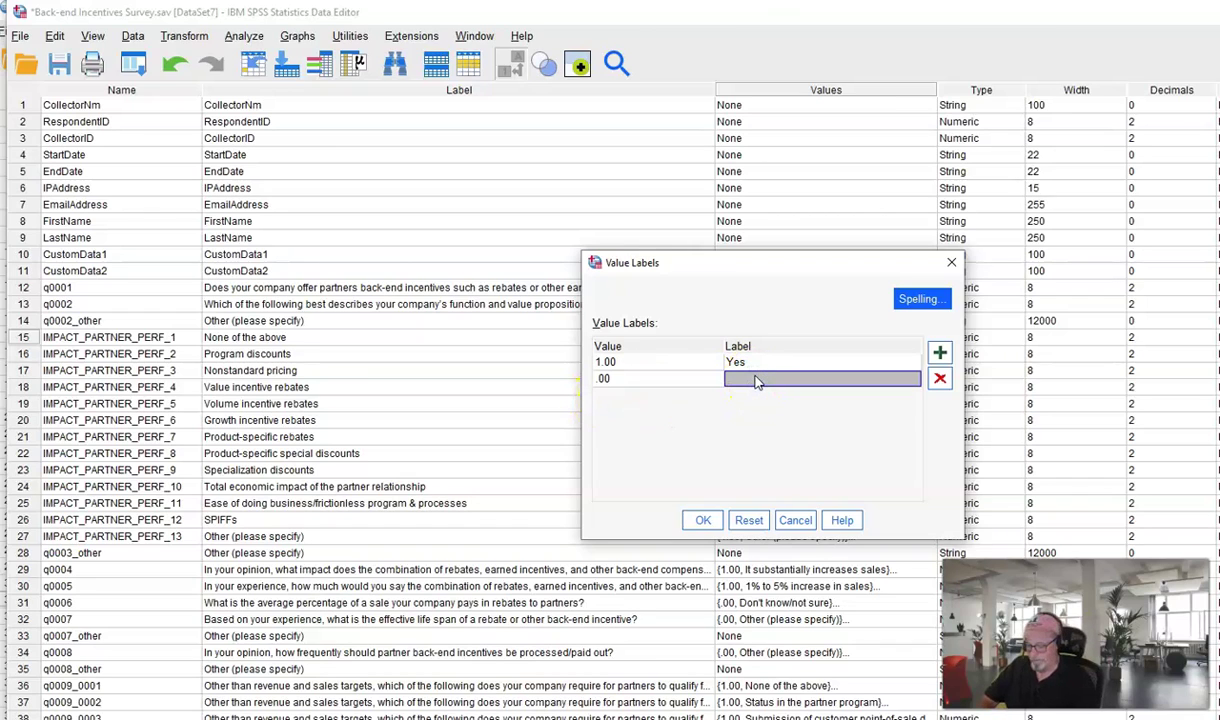
{"action": "type", "text": "No"}
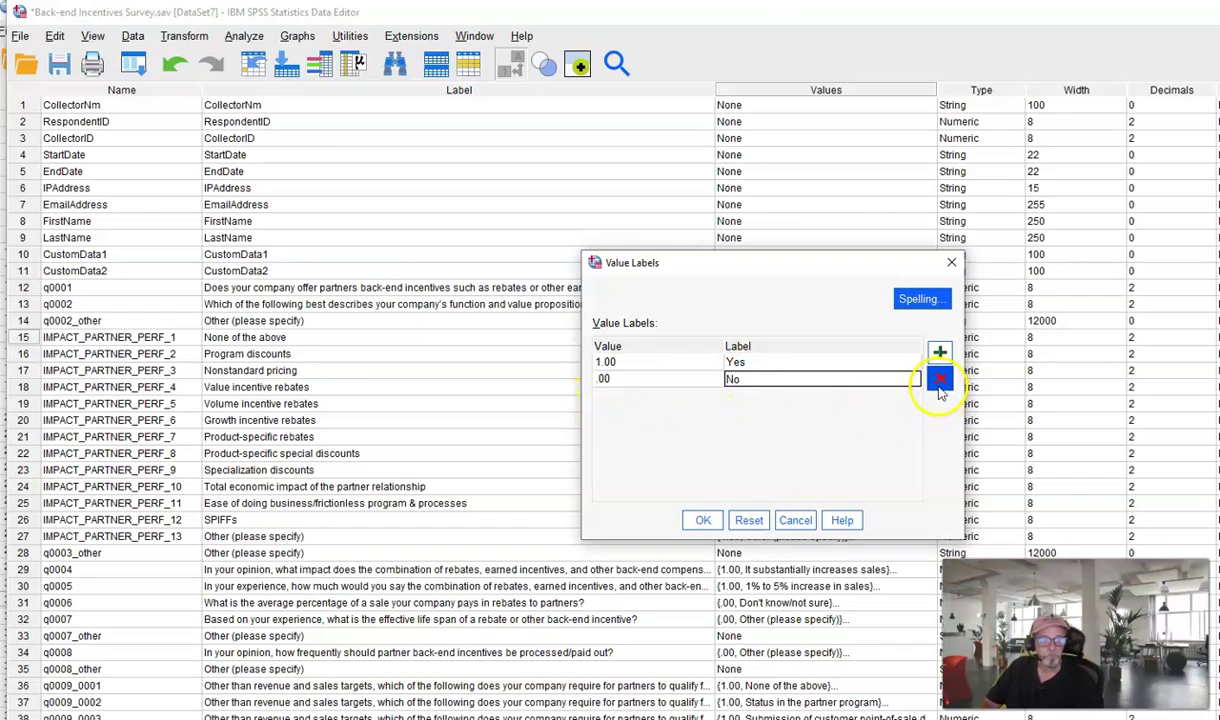
{"action": "left_click", "coordinate": [705, 519]}
- Copy row 15's Yes/No value labels and paste them onto rows 16–27
{"action": "right_click", "coordinate": [770, 338]}
{"action": "left_click", "coordinate": [813, 350]}
{"action": "left_click_drag", "start_coordinate": [777, 358], "coordinate": [797, 536]}
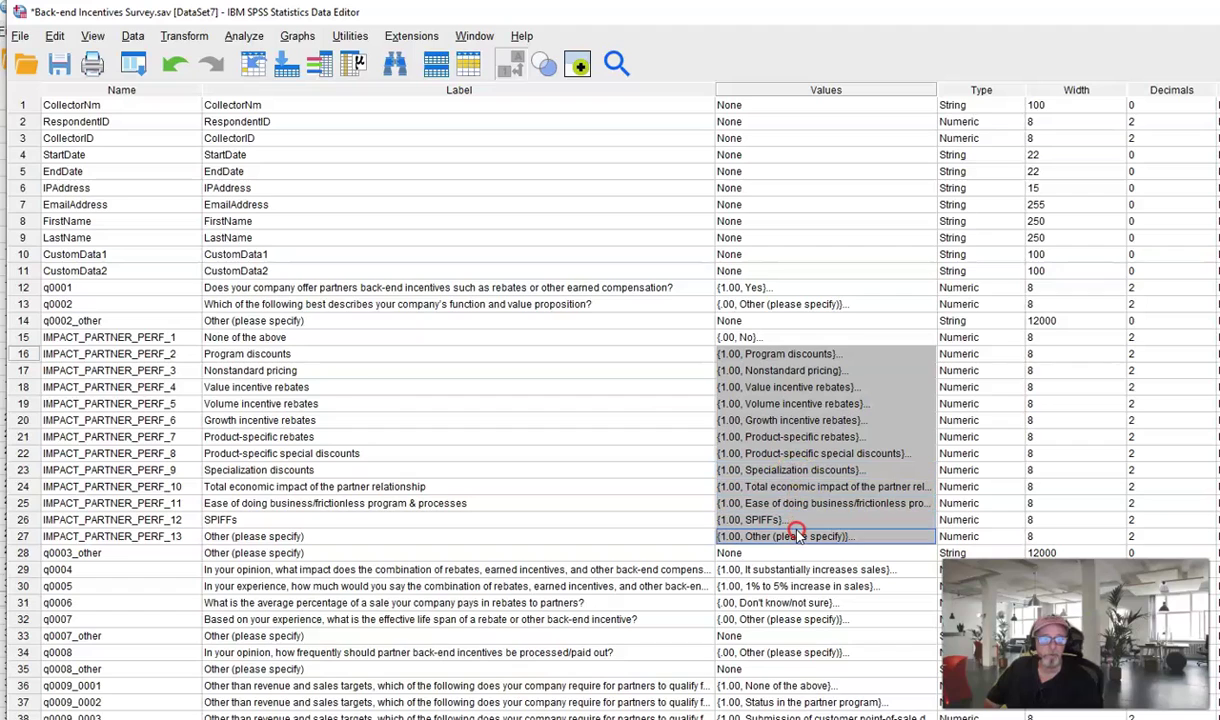
{"action": "right_click", "coordinate": [797, 536]}
{"action": "left_click", "coordinate": [810, 562]}
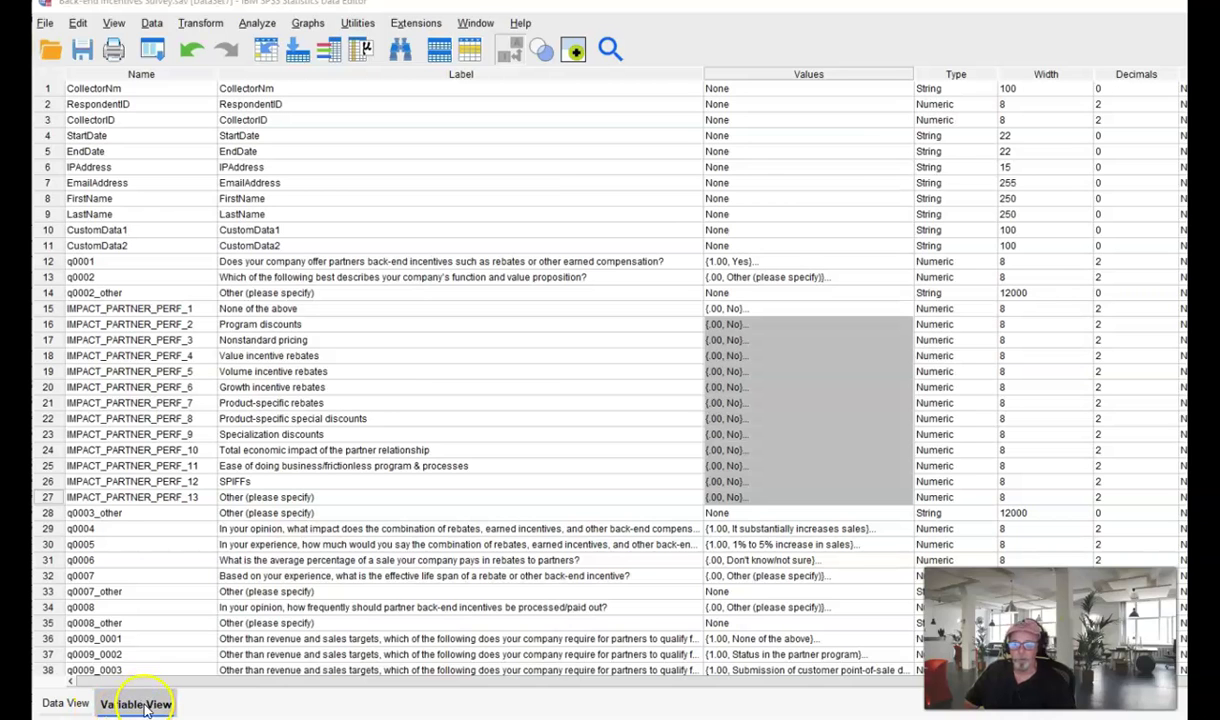
- In Data View, scroll to the IMPACT_PARTNER_PERF columns and toggle value labels off and on
{"action": "left_click", "coordinate": [66, 704]}
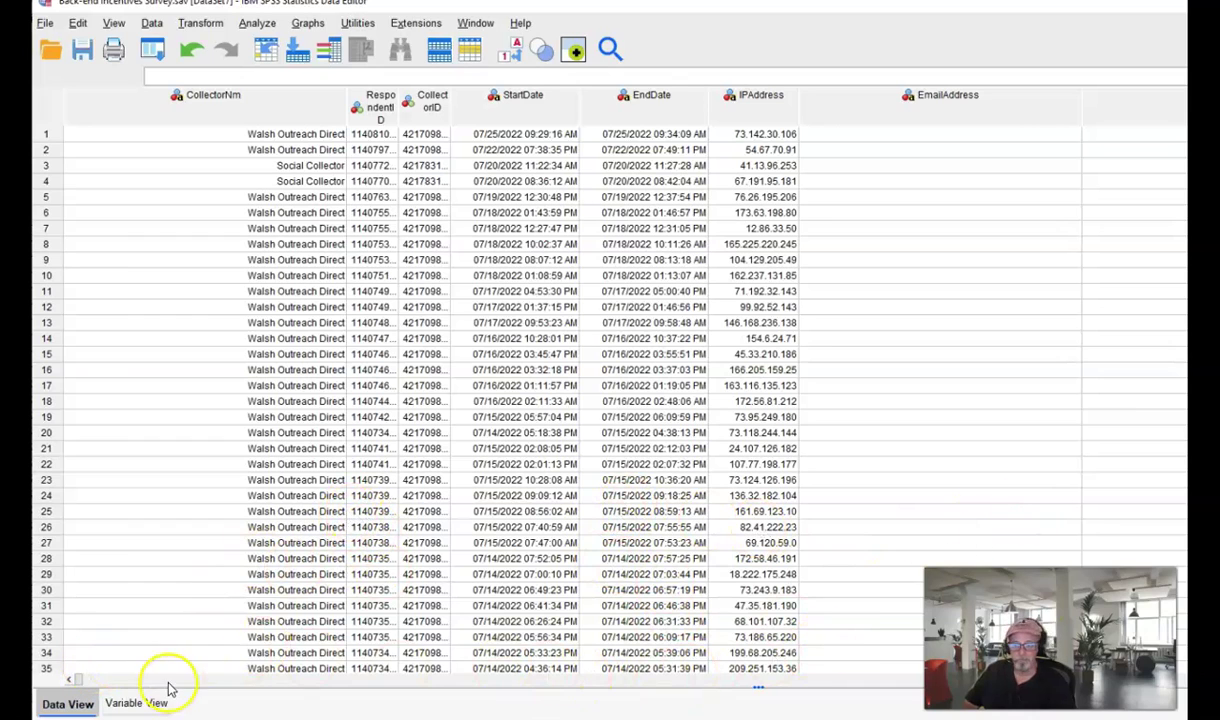
{"action": "left_click", "coordinate": [212, 668]}
{"action": "left_click", "coordinate": [219, 683]}
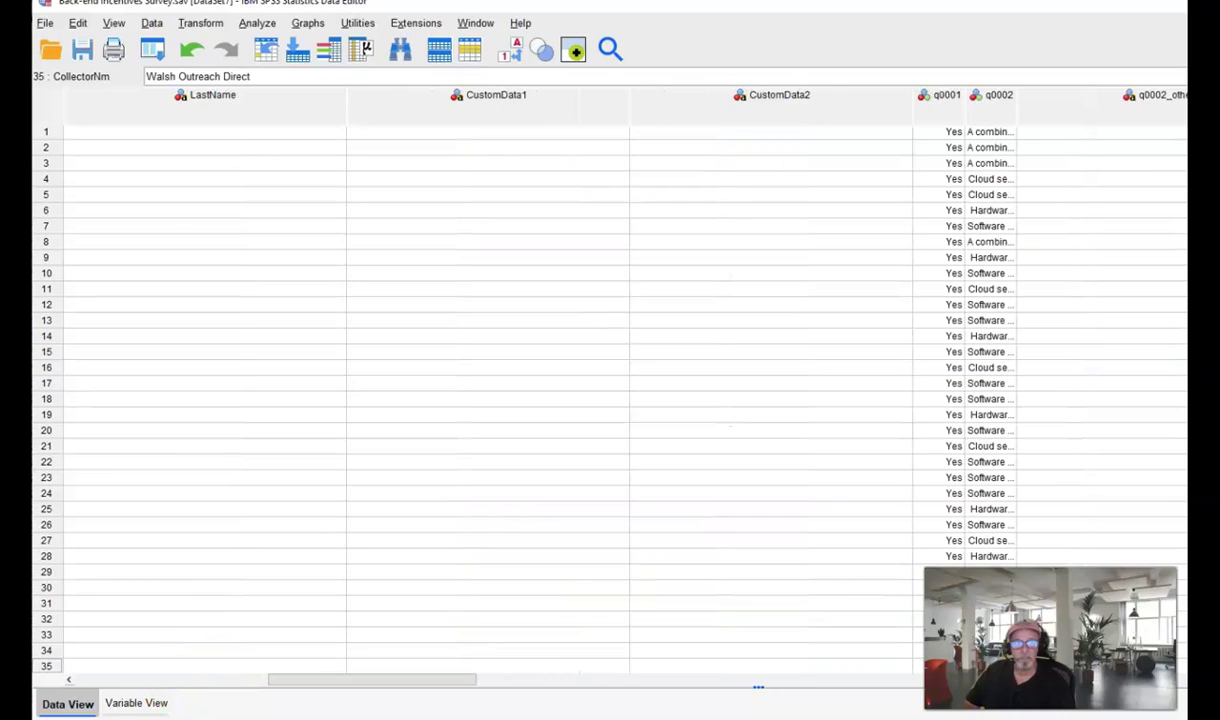
{"action": "left_click", "coordinate": [536, 681]}
{"action": "left_click_drag", "start_coordinate": [577, 682], "coordinate": [545, 690]}
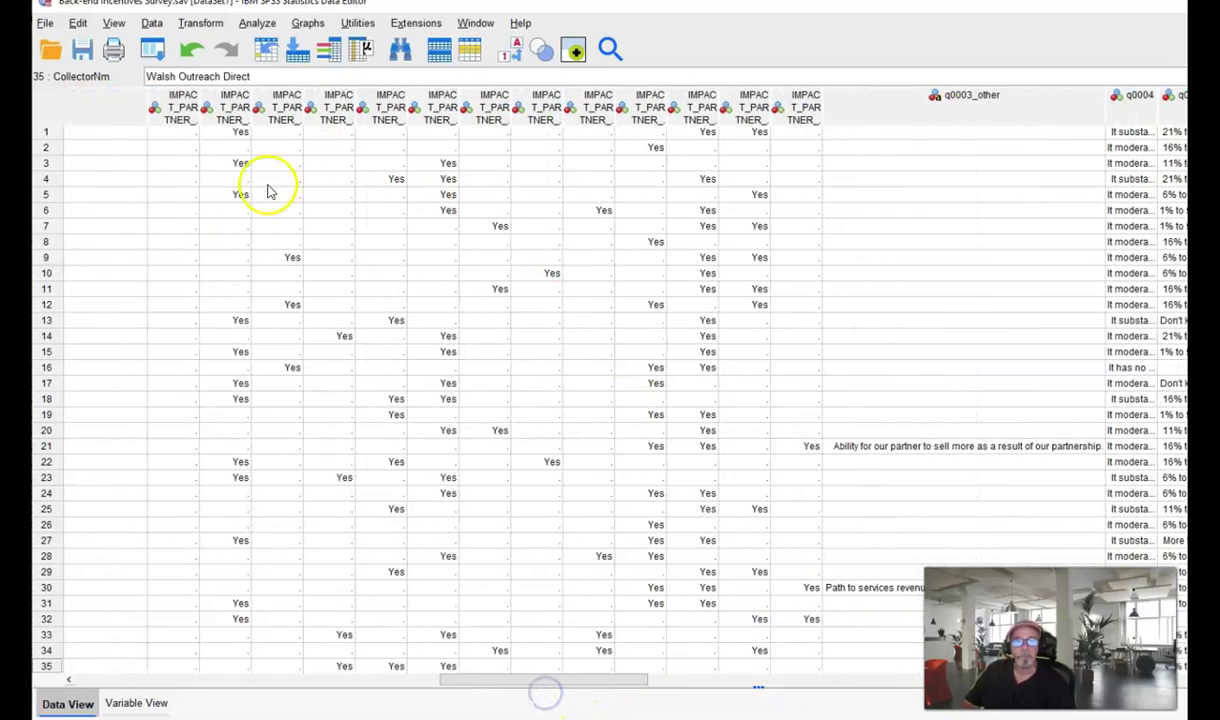
{"action": "left_click", "coordinate": [514, 50]}
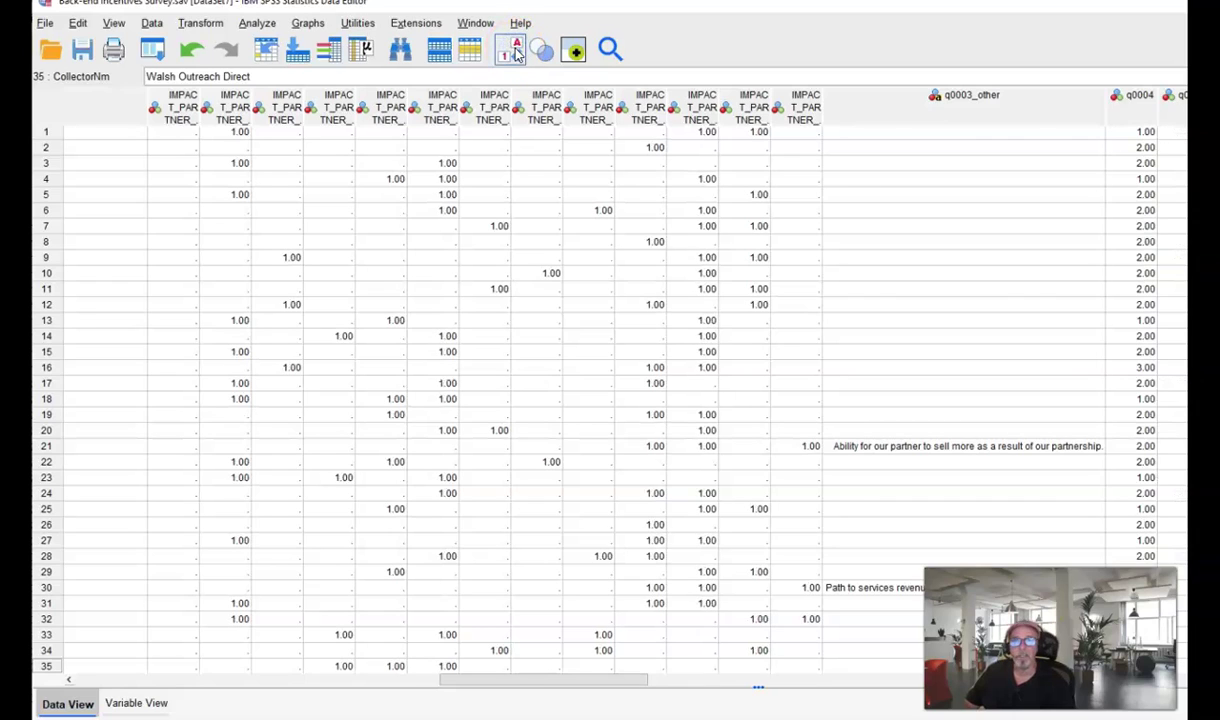
{"action": "left_click", "coordinate": [514, 50]}
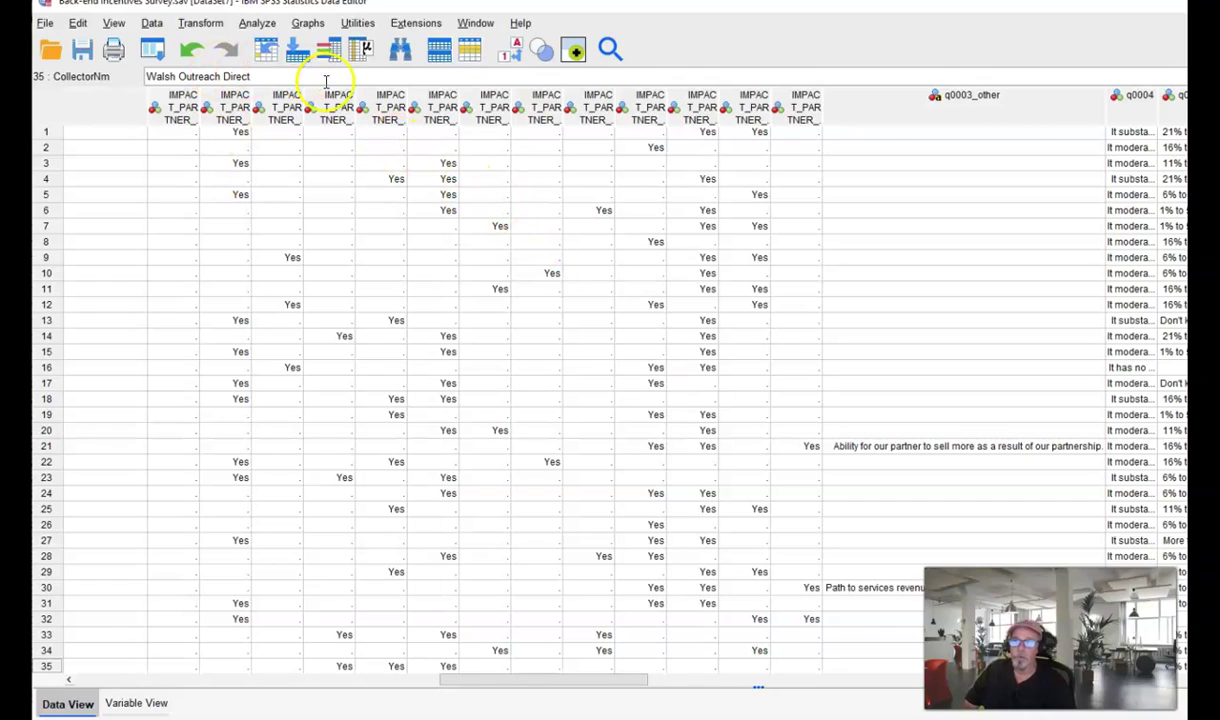
- Add IMPACT_PARTNER_PERF_1 through _13 to a Recode into Same Variables dialog
{"action": "left_click", "coordinate": [204, 23]}
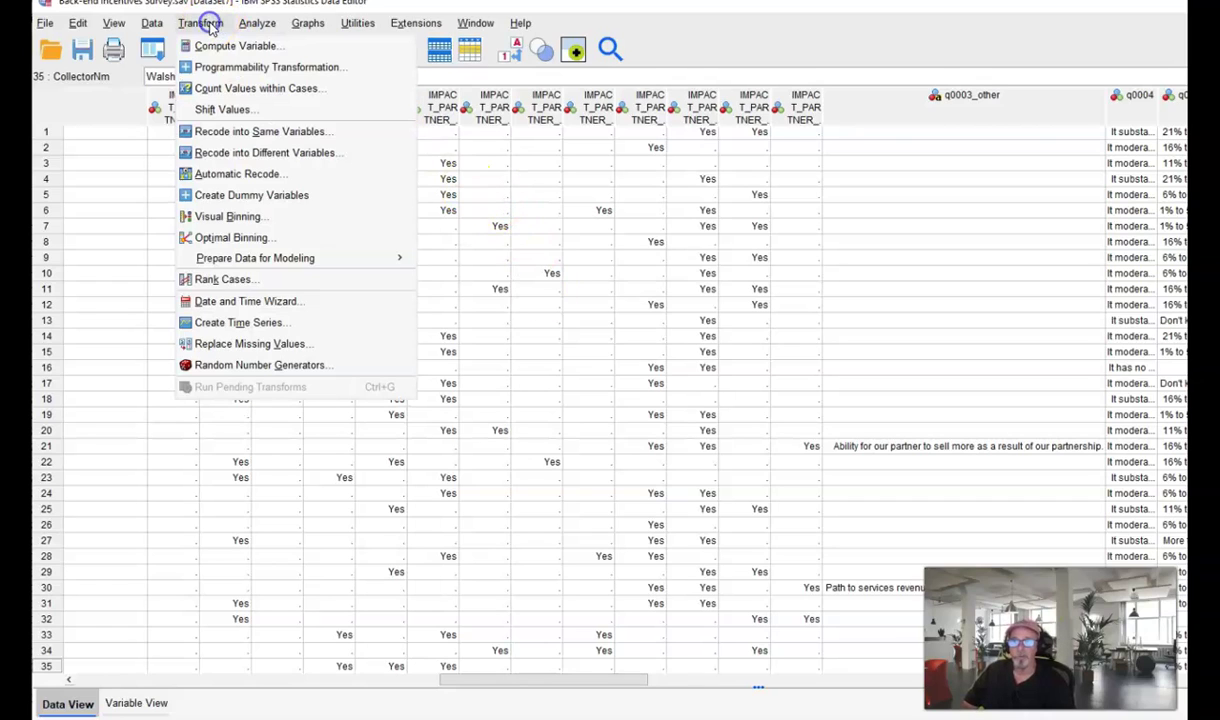
{"action": "left_click", "coordinate": [236, 134]}
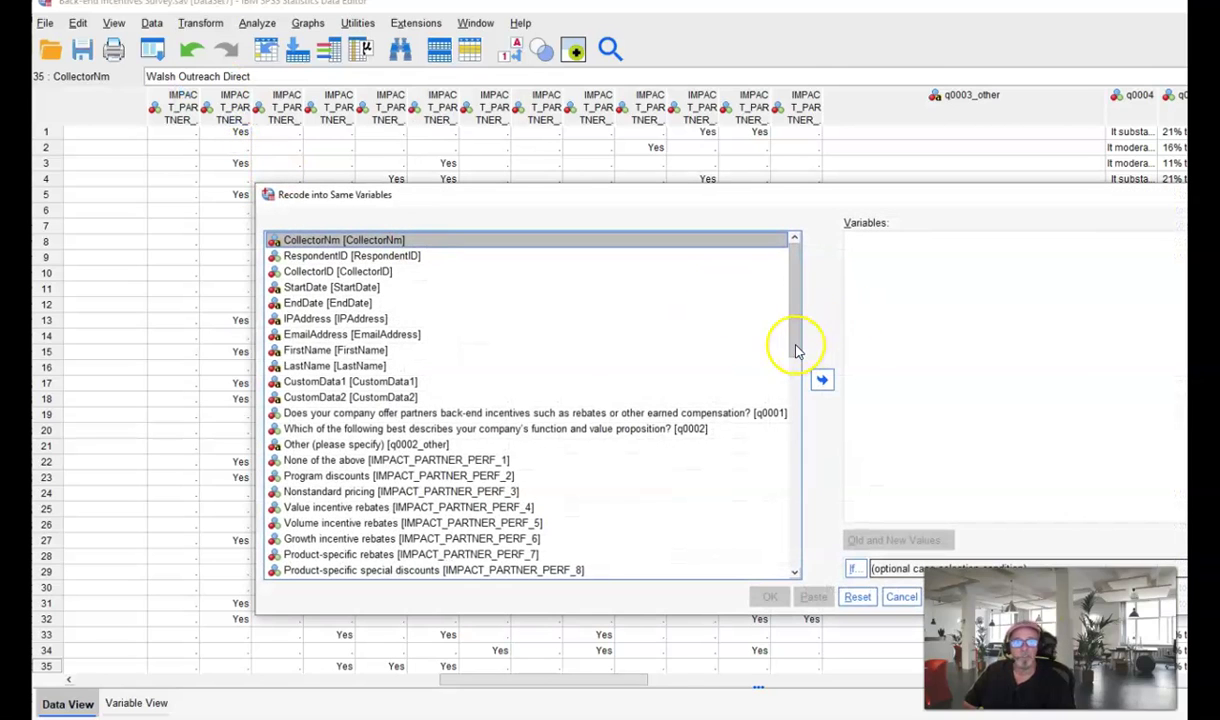
{"action": "left_click_drag", "start_coordinate": [797, 350], "coordinate": [795, 385]}
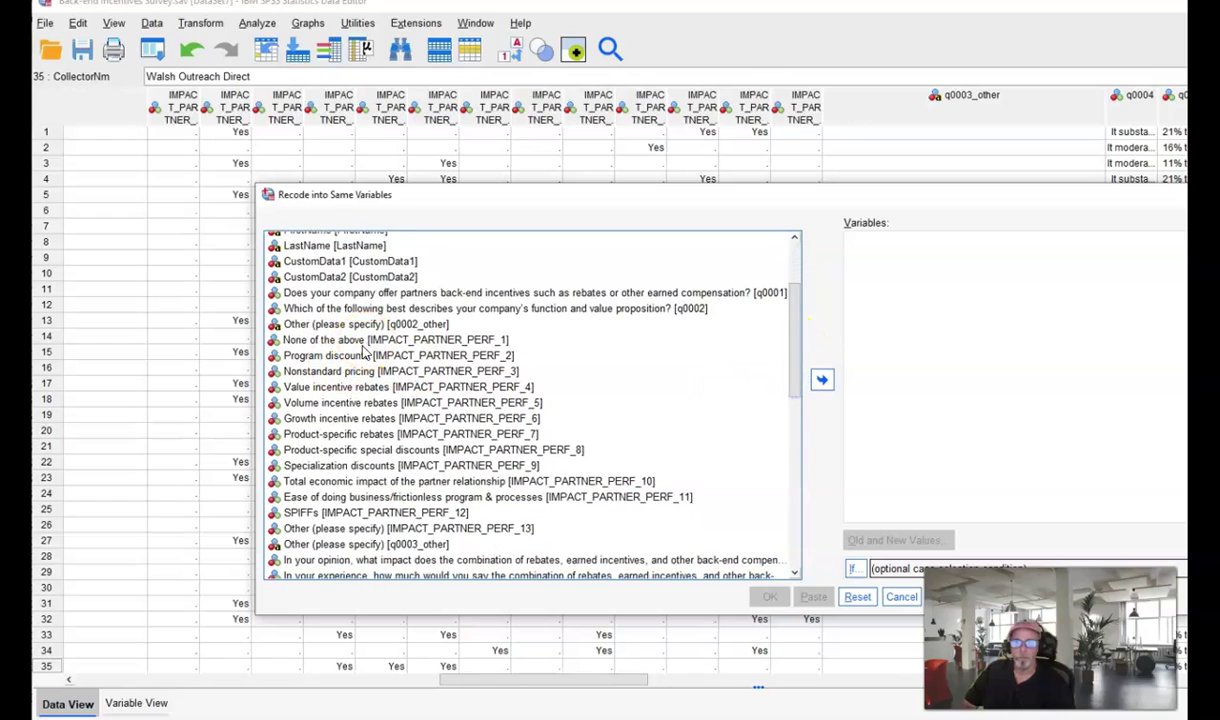
{"action": "left_click", "coordinate": [352, 343]}
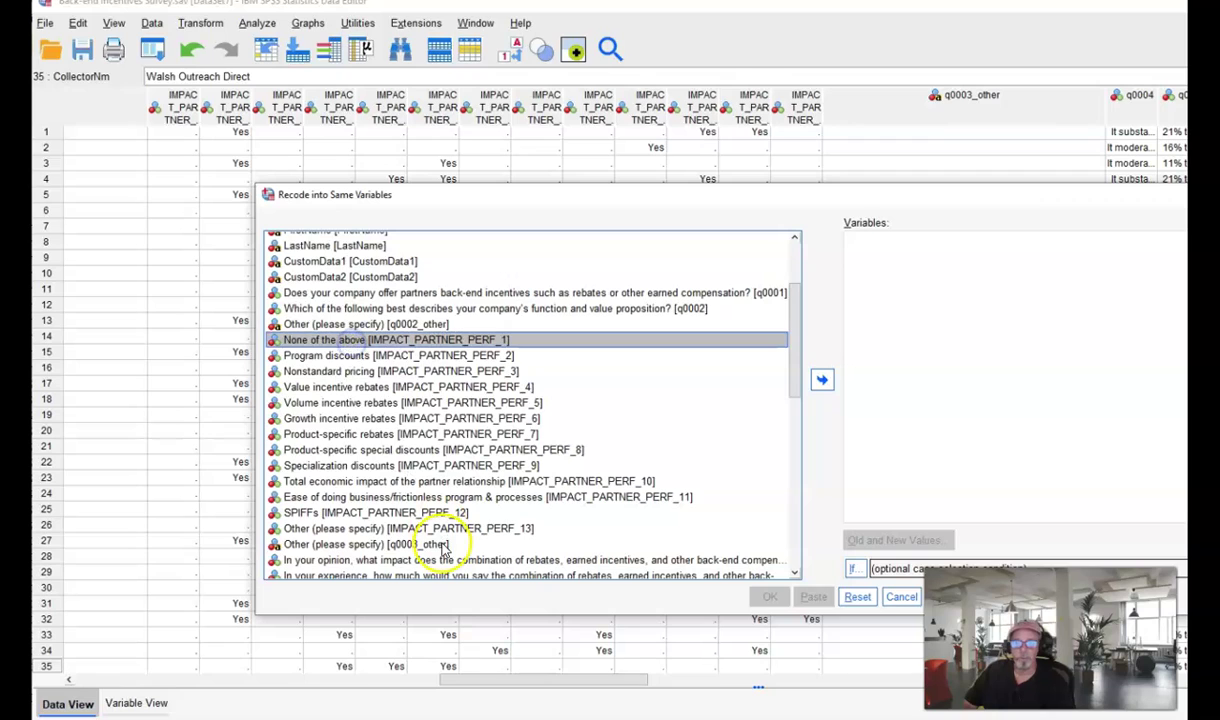
{"action": "left_click", "coordinate": [384, 529]}
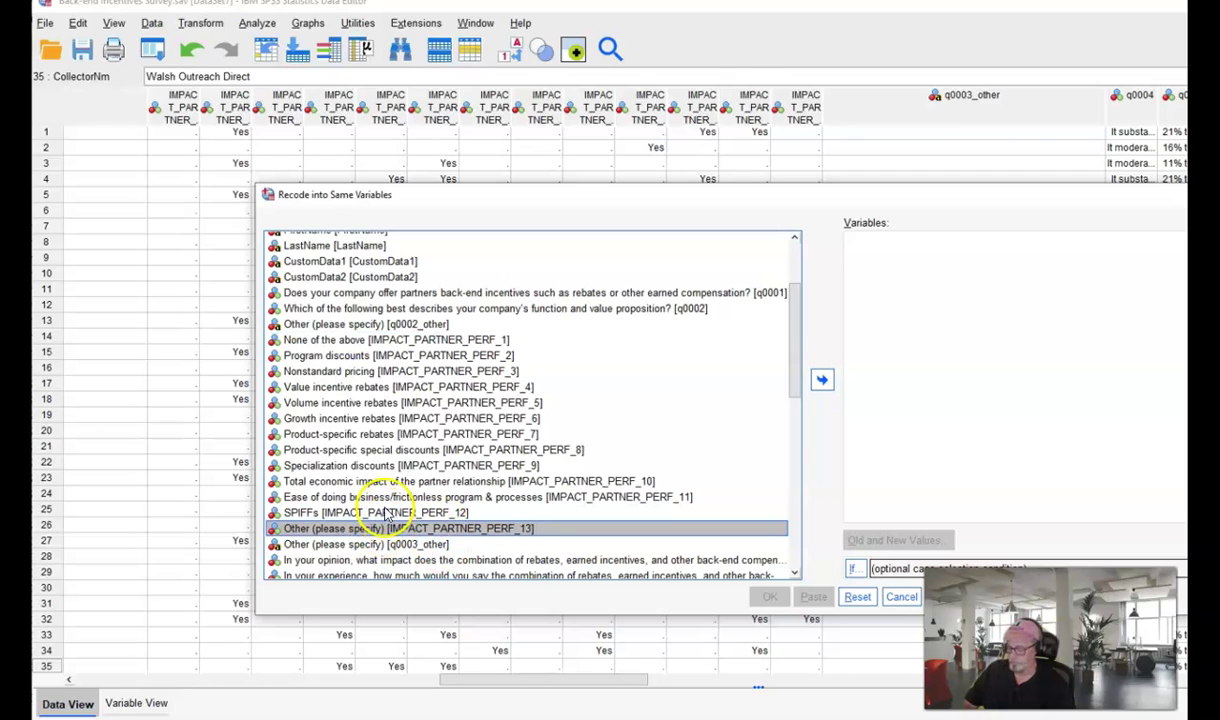
{"action": "left_click", "coordinate": [385, 340], "text": "shift"}
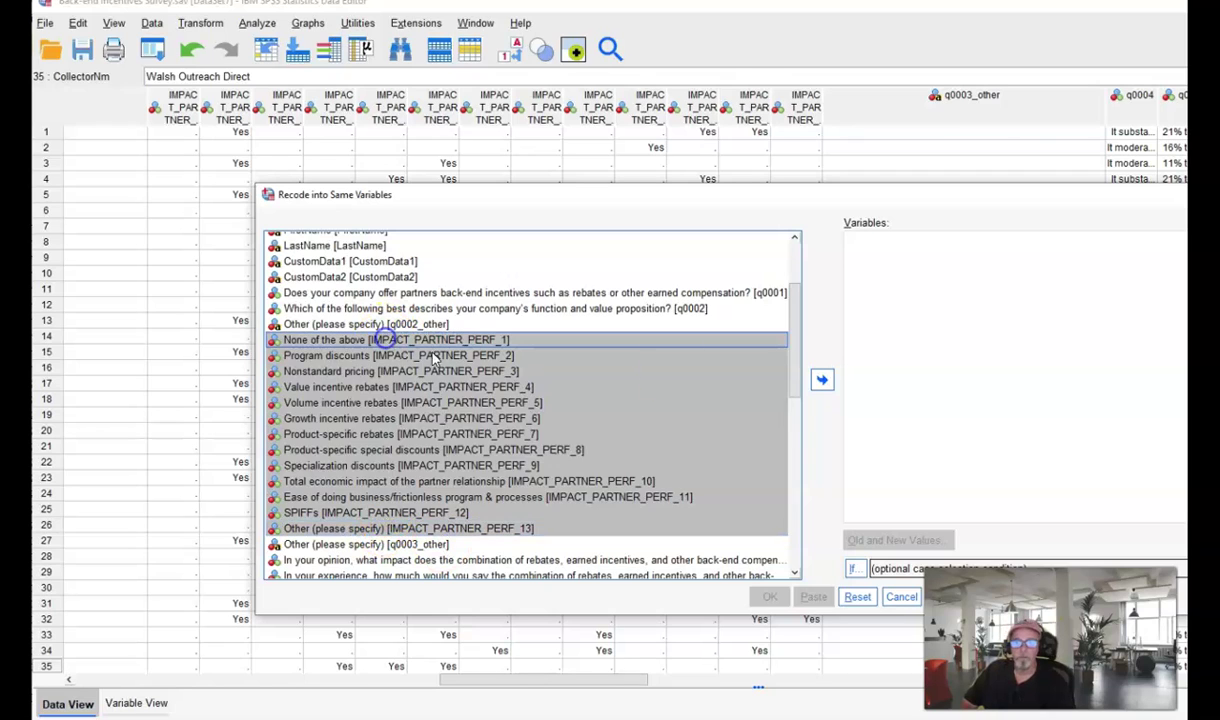
{"action": "left_click", "coordinate": [822, 379]}
{"action": "left_click_drag", "start_coordinate": [792, 200], "coordinate": [590, 124]}
- Define the old-to-new rule System-missing → 0 and confirm it
{"action": "left_click", "coordinate": [712, 475]}
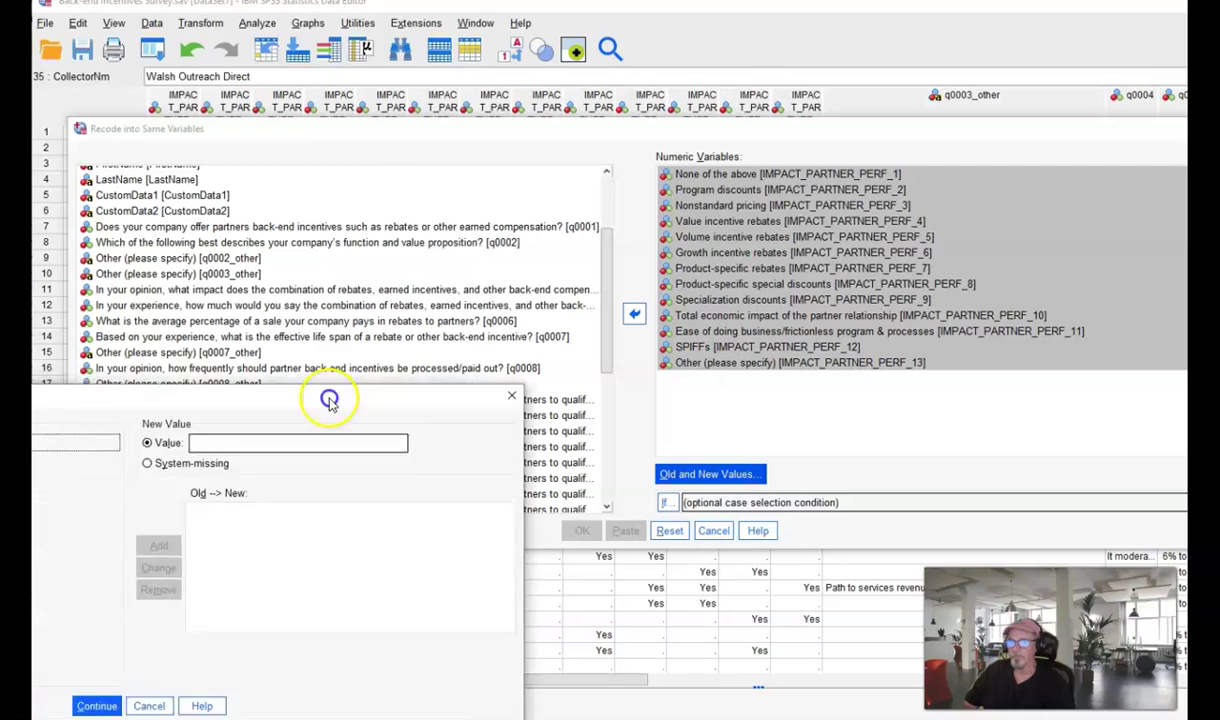
{"action": "left_click_drag", "start_coordinate": [346, 395], "coordinate": [815, 220]}
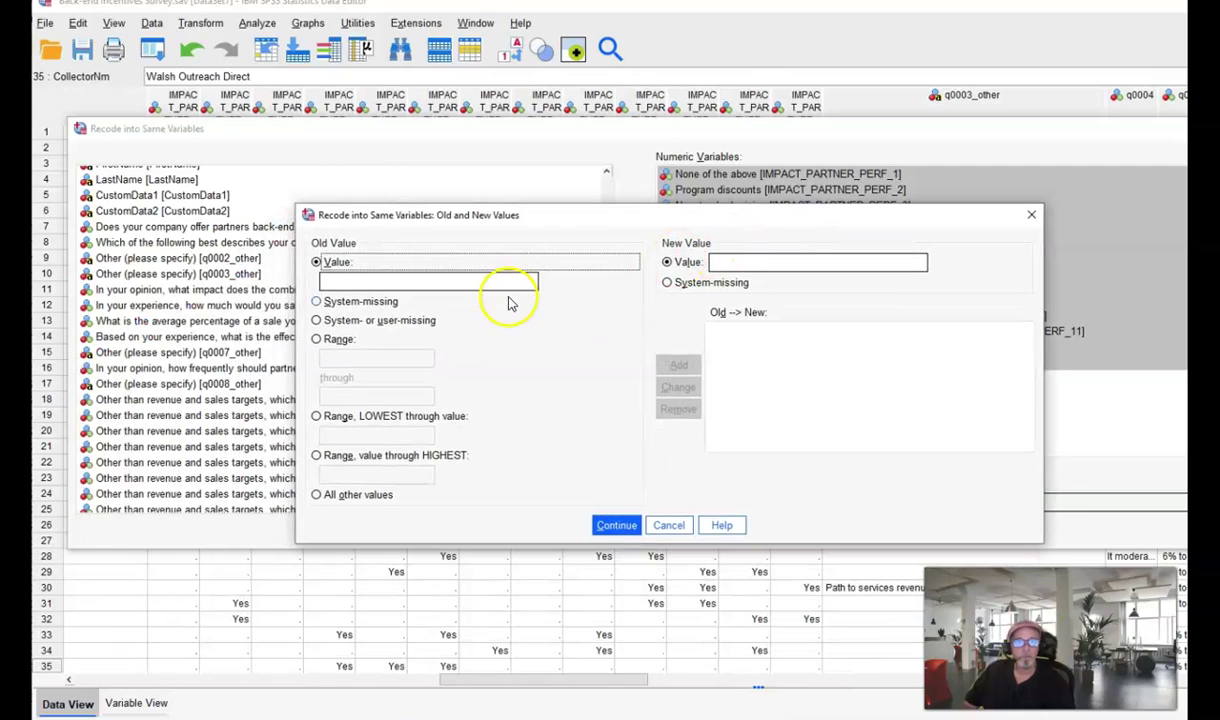
{"action": "left_click", "coordinate": [317, 302]}
{"action": "left_click", "coordinate": [730, 263]}
{"action": "type", "text": "0"}
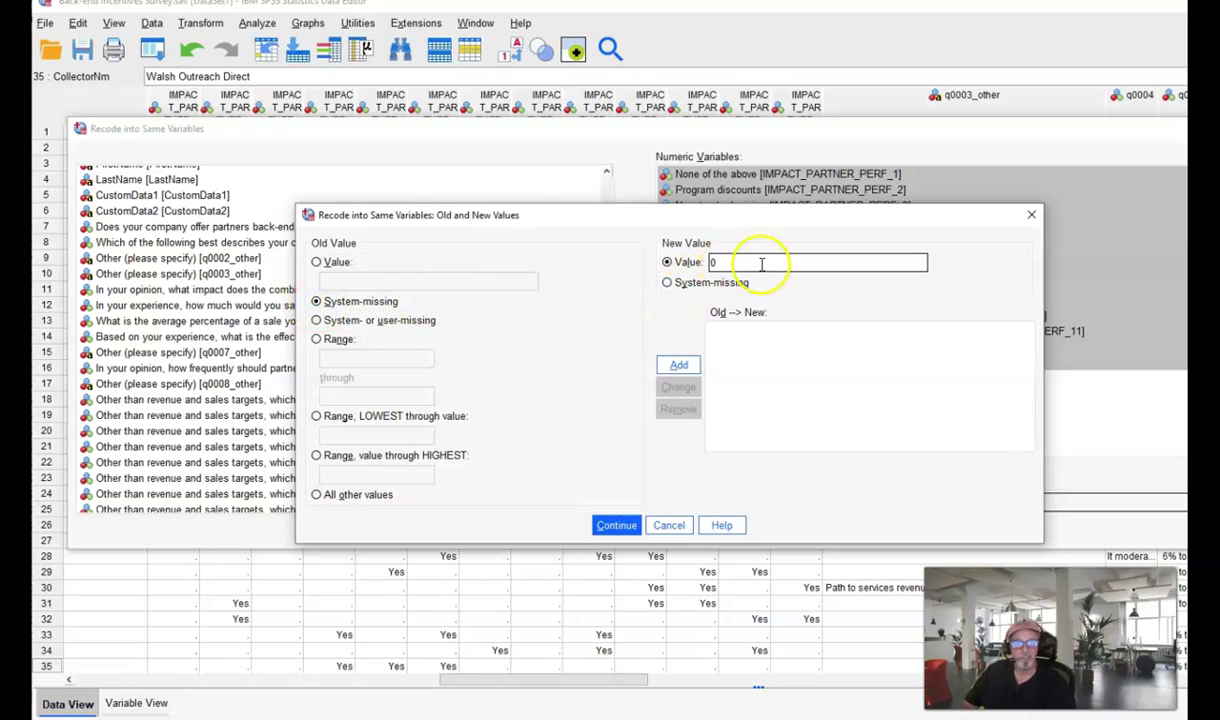
{"action": "left_click", "coordinate": [680, 366]}
{"action": "left_click", "coordinate": [617, 526]}
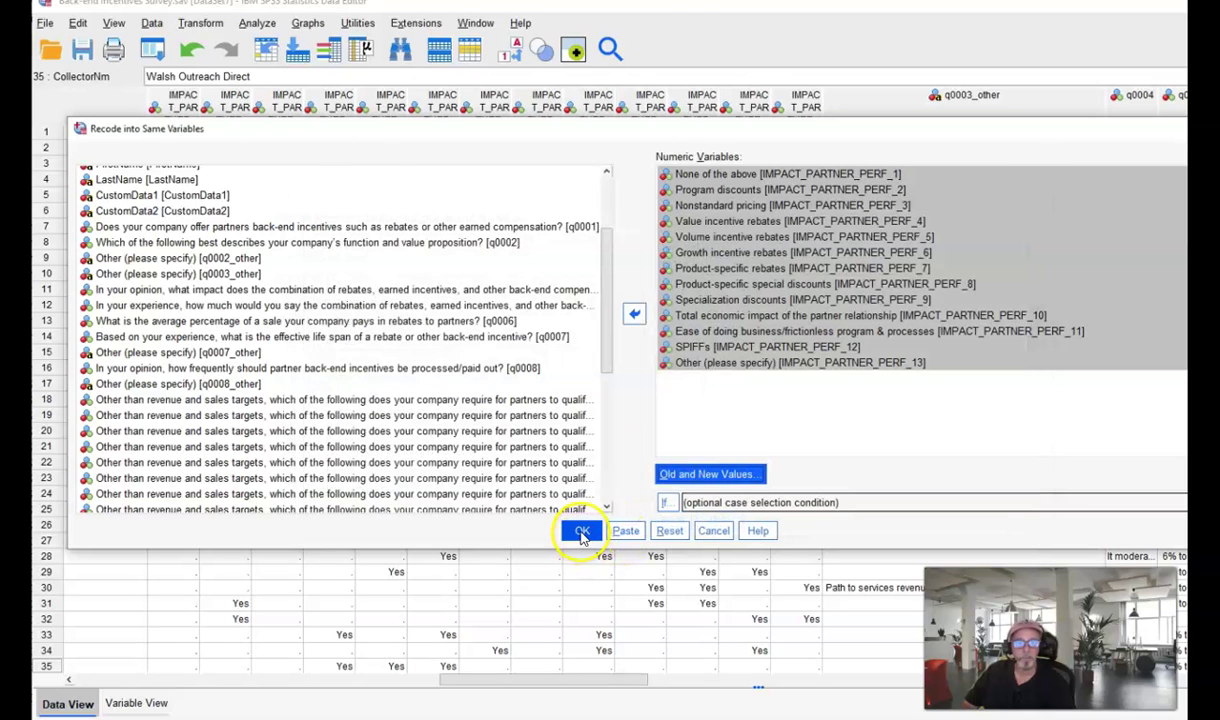
- Run the recode, check the 0/1 codes in the data grid, then show Variable View
{"action": "left_click", "coordinate": [582, 531]}
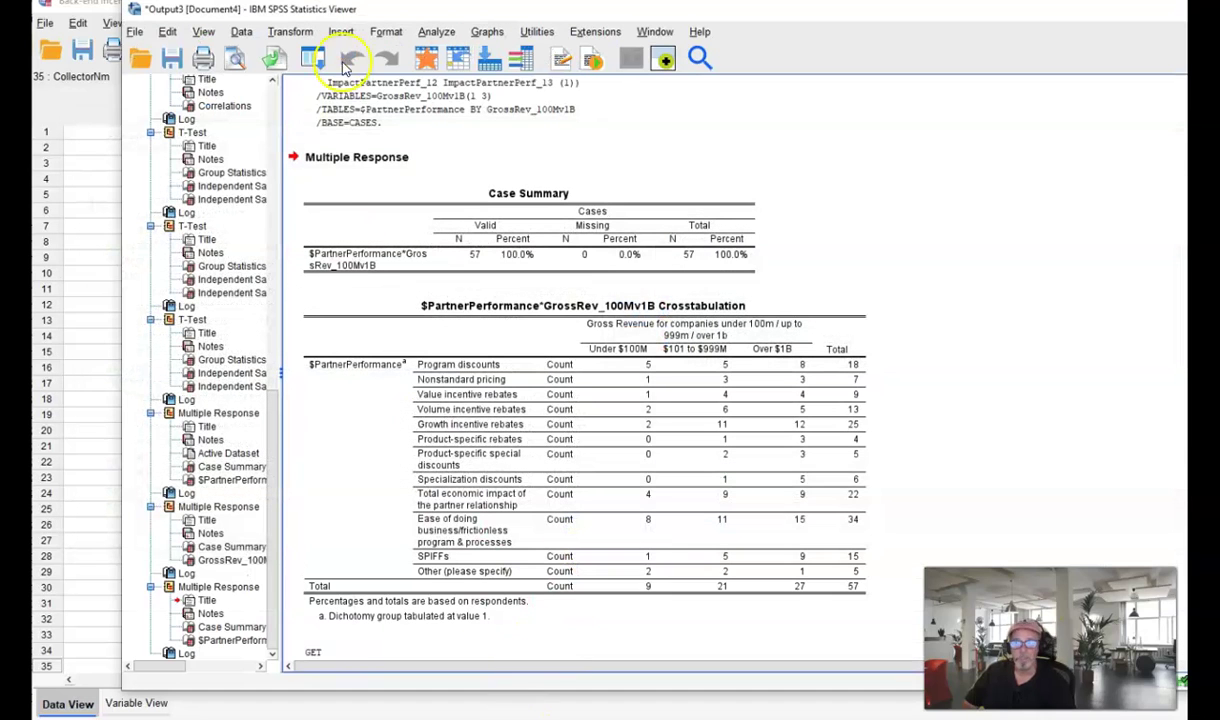
{"action": "left_click", "coordinate": [91, 17]}
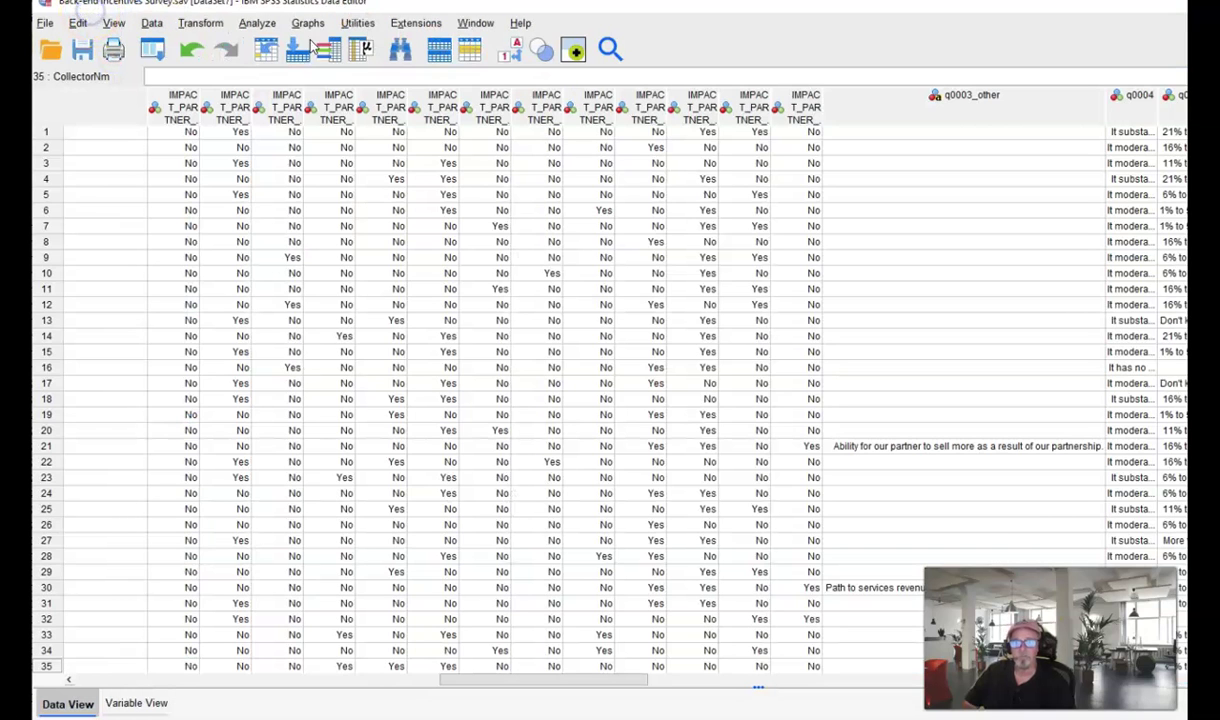
{"action": "left_click", "coordinate": [516, 56]}
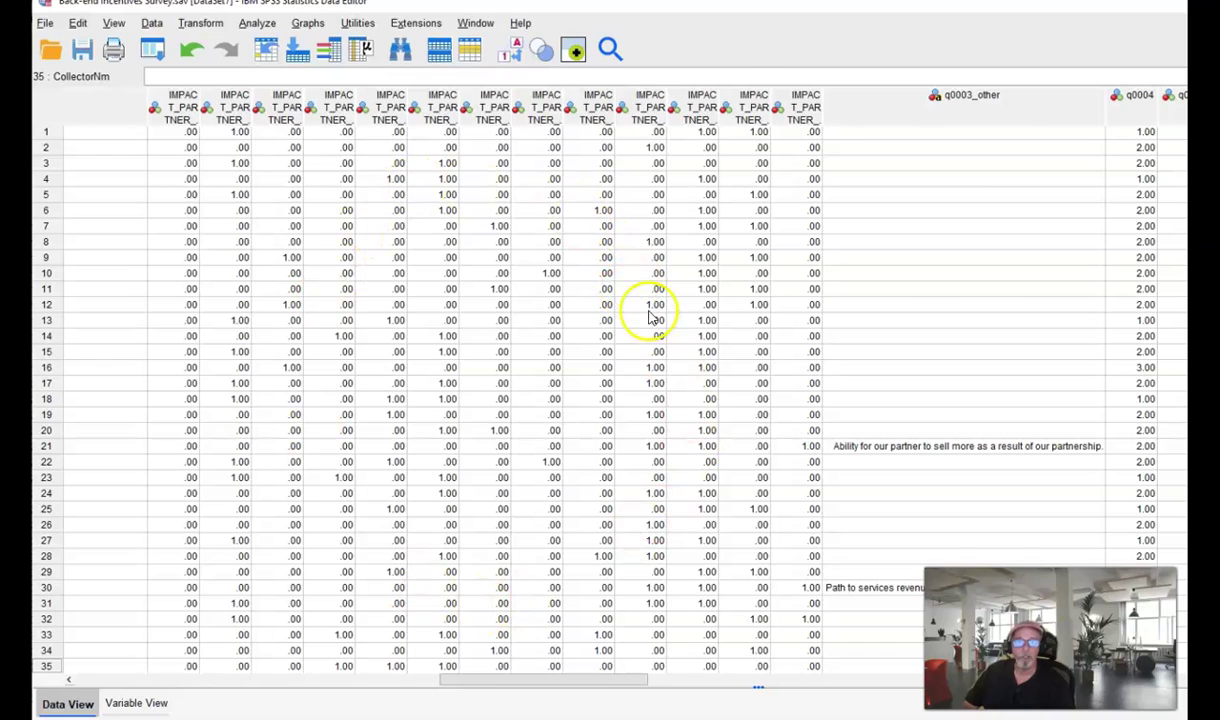
{"action": "left_click", "coordinate": [513, 50]}
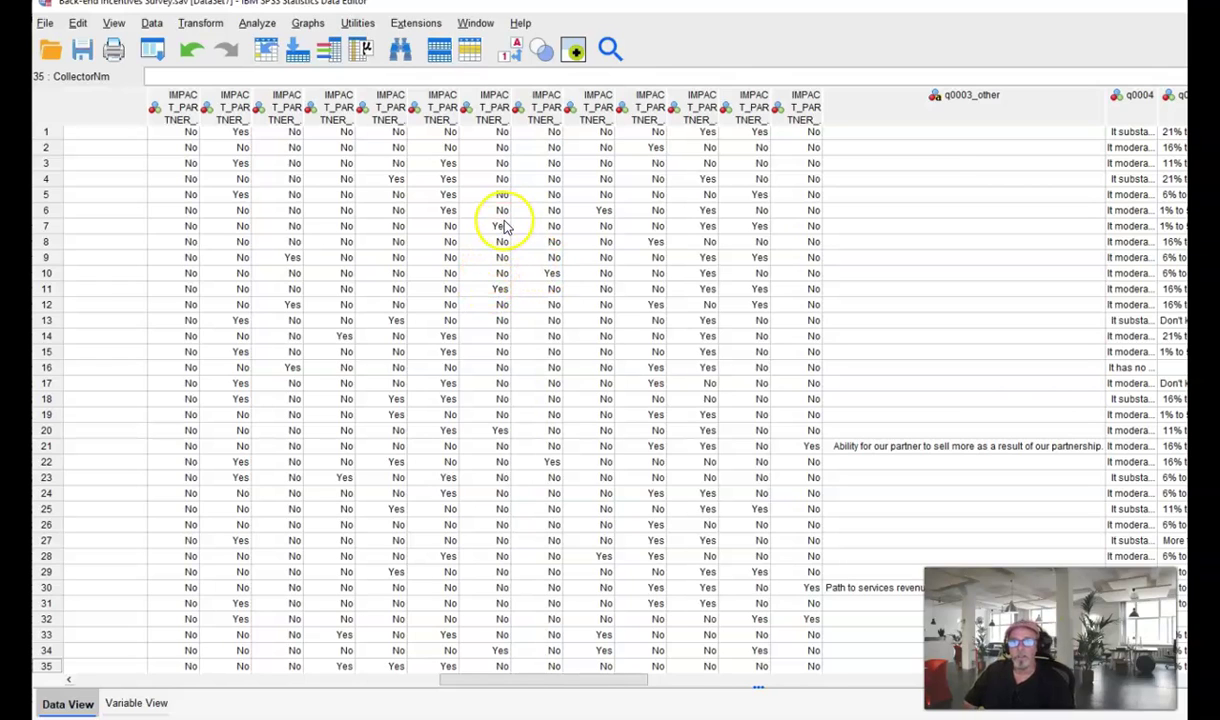
{"action": "left_click", "coordinate": [135, 704]}
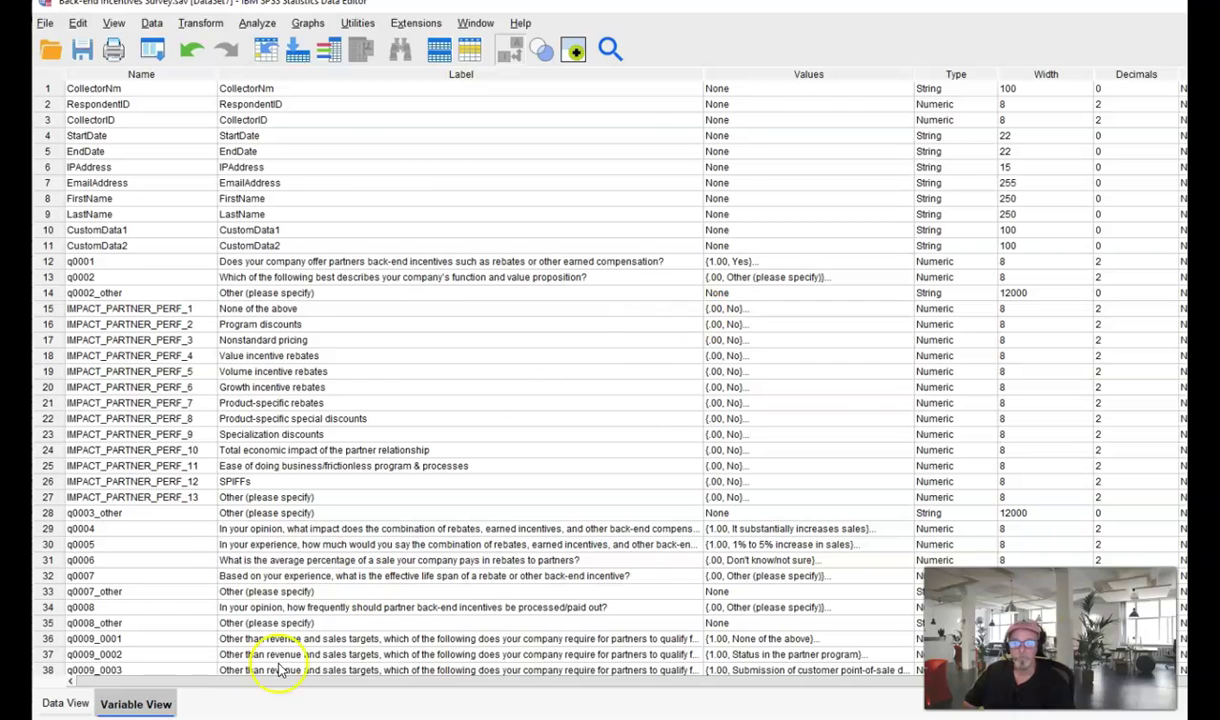
- Open Define Multiple Response Sets and add IMPACT_PARTNER_PERF_1–13 to the set variables
{"action": "left_click", "coordinate": [62, 703]}
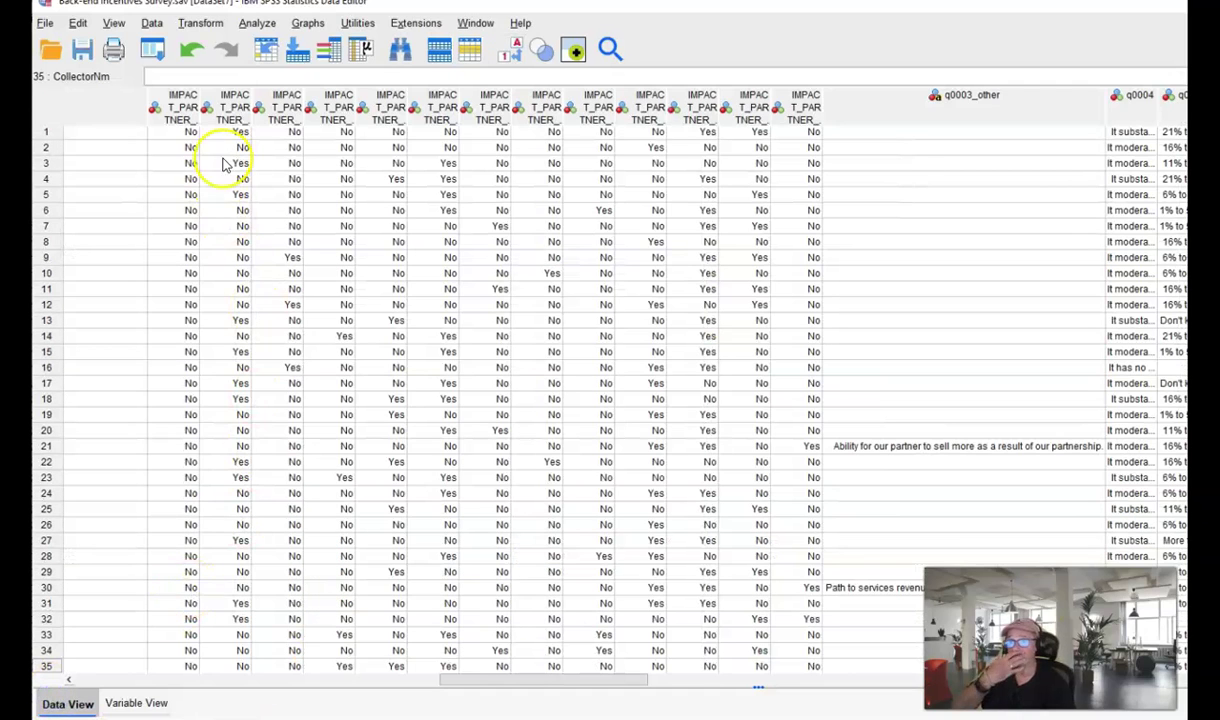
{"action": "left_click", "coordinate": [257, 25]}
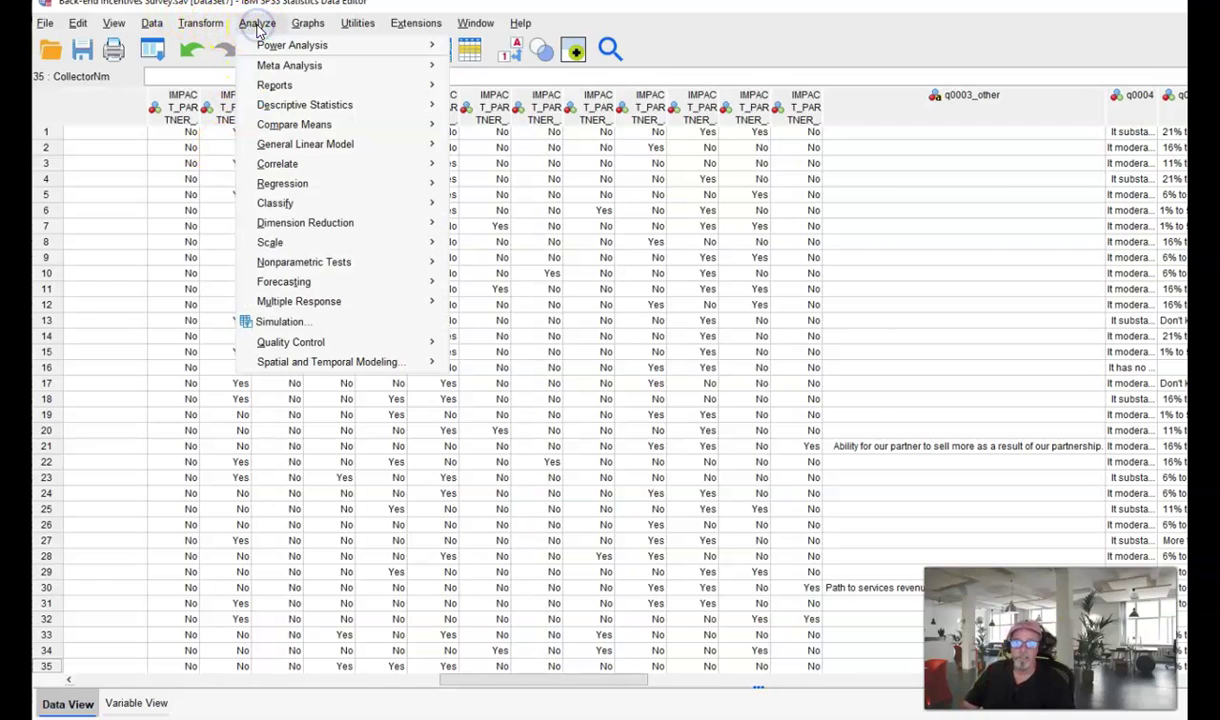
{"action": "mouse_move", "coordinate": [366, 313]}
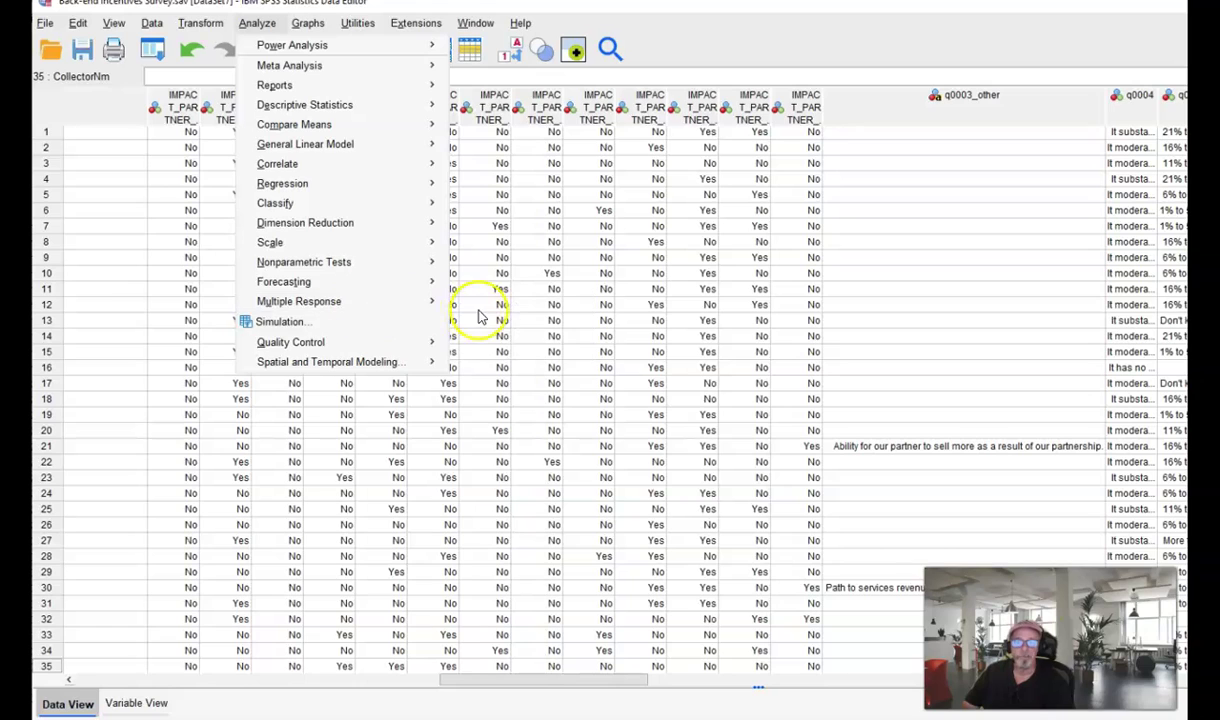
{"action": "left_click", "coordinate": [470, 306]}
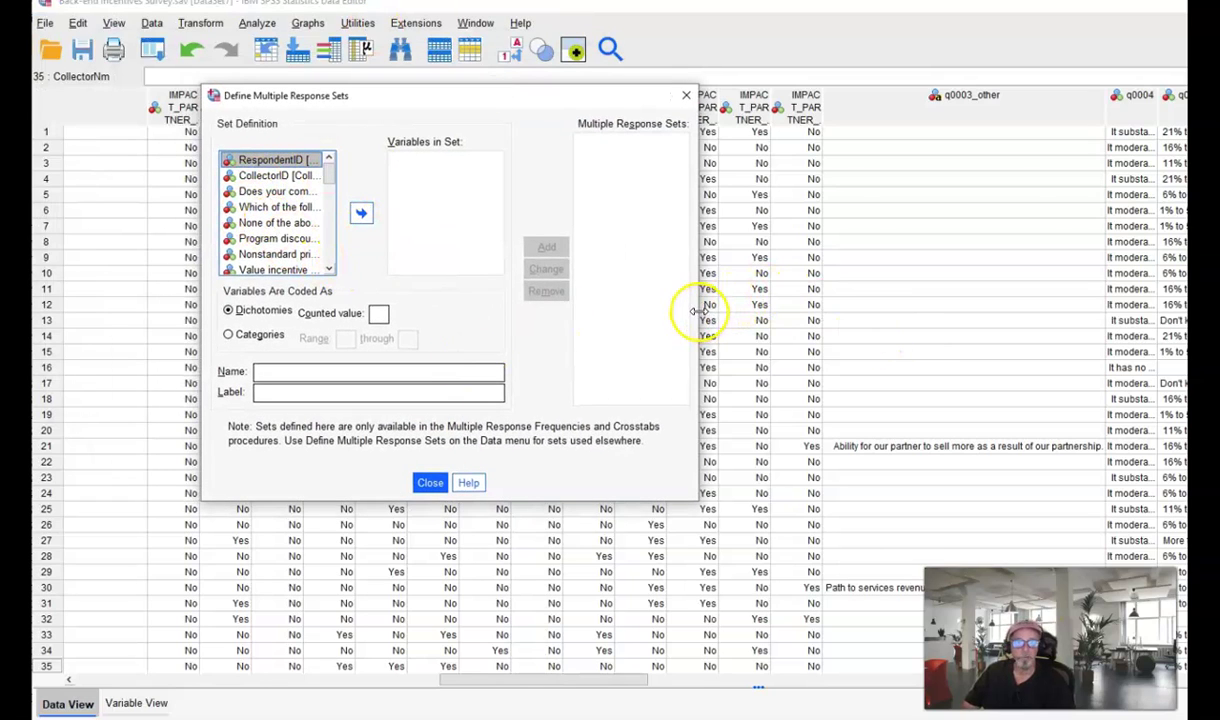
{"action": "left_click_drag", "start_coordinate": [697, 312], "coordinate": [1162, 298]}
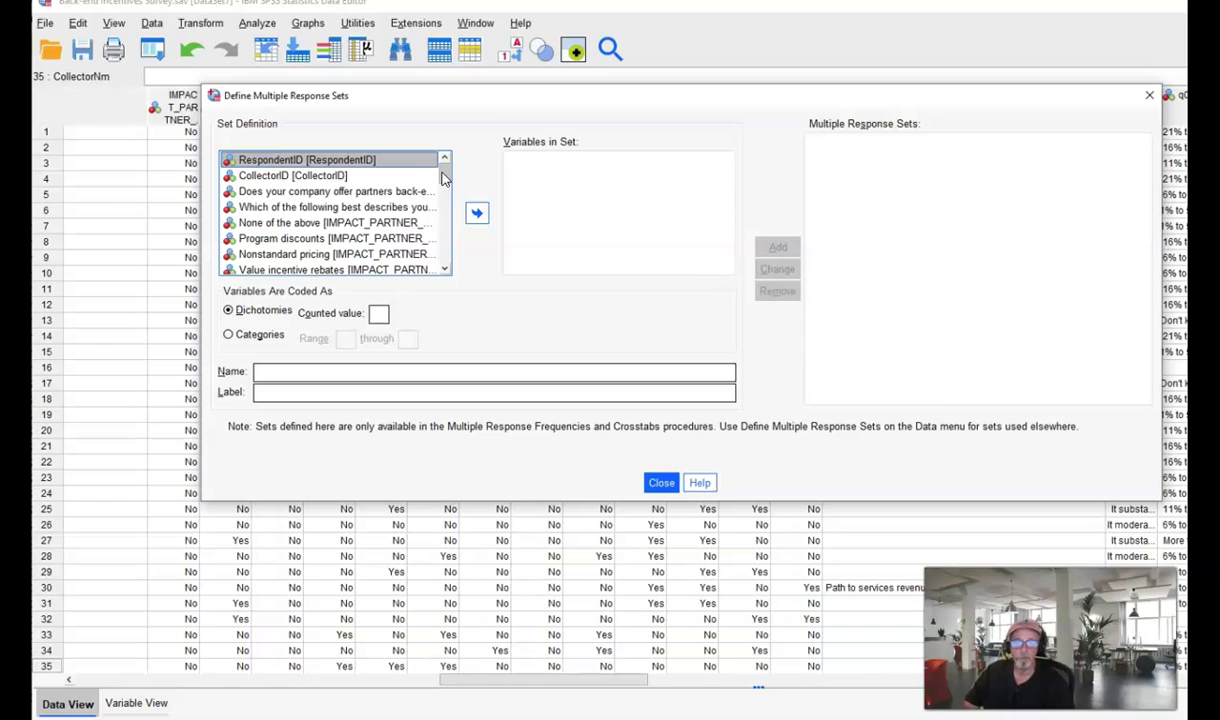
{"action": "left_click_drag", "start_coordinate": [442, 174], "coordinate": [448, 211]}
{"action": "left_click", "coordinate": [405, 196]}
{"action": "left_click", "coordinate": [355, 213], "text": "shift"}
{"action": "left_click", "coordinate": [476, 215]}
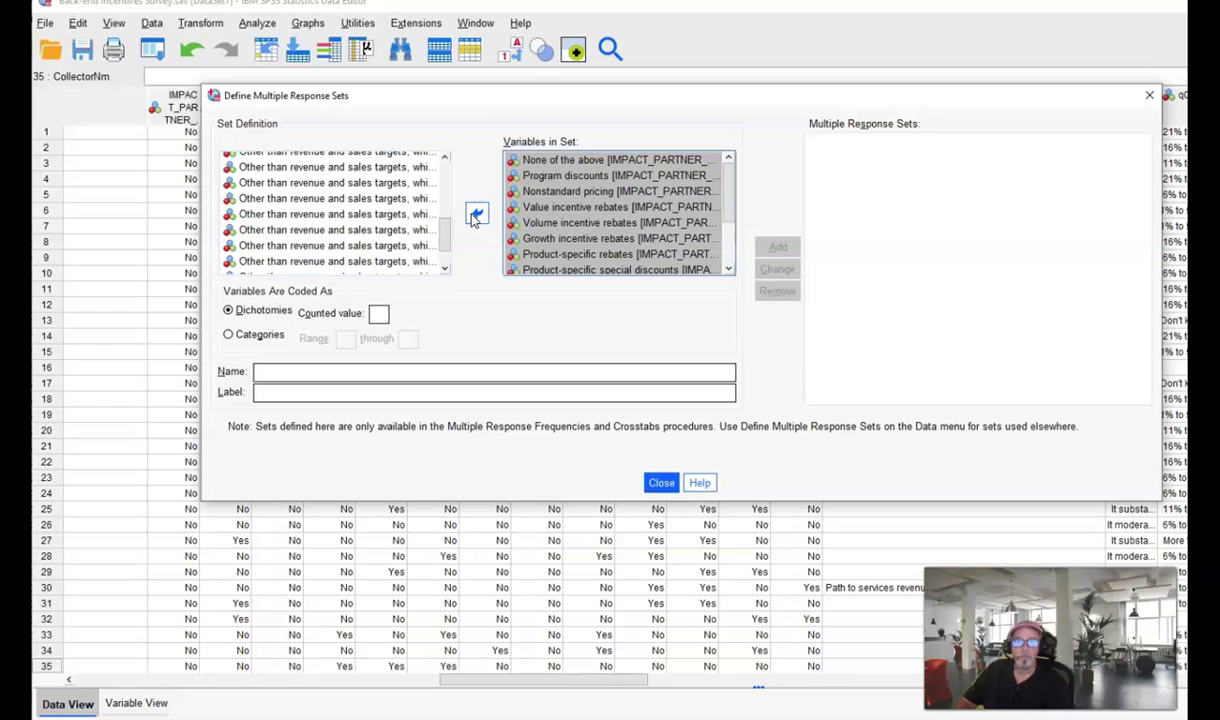
- Count value 1, name the set PartnerPerformance, and add it to the defined sets
{"action": "left_click", "coordinate": [379, 313]}
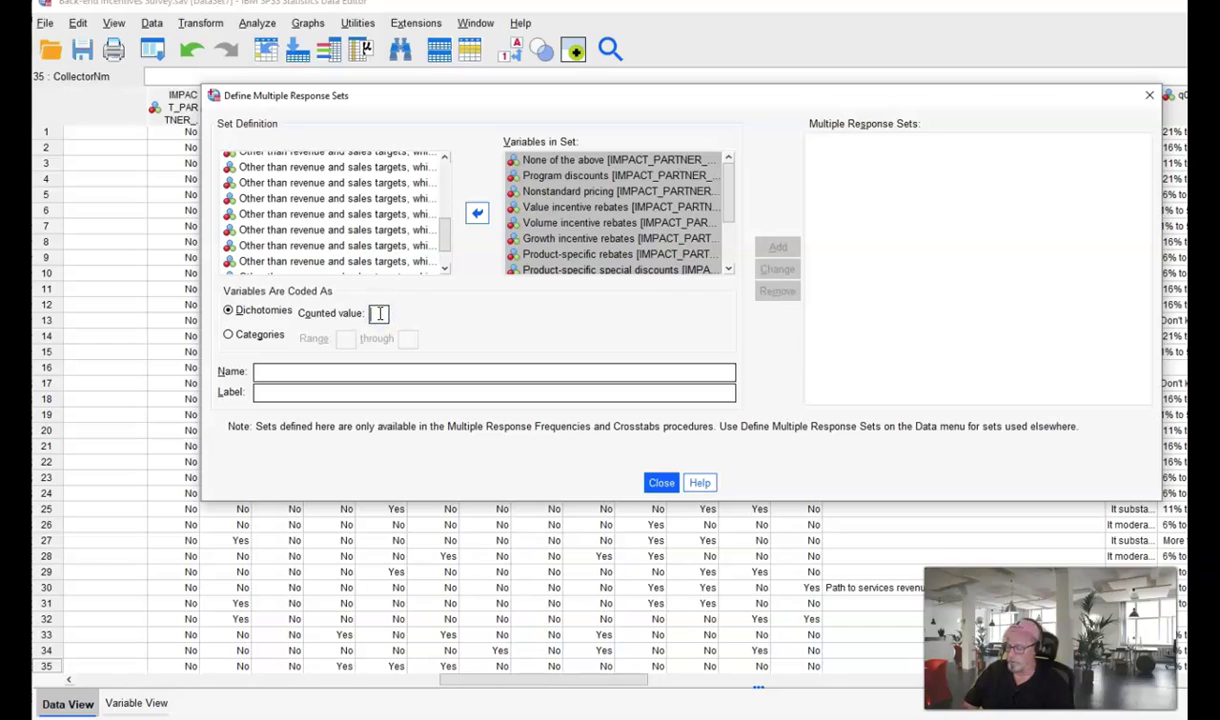
{"action": "left_click", "coordinate": [309, 371]}
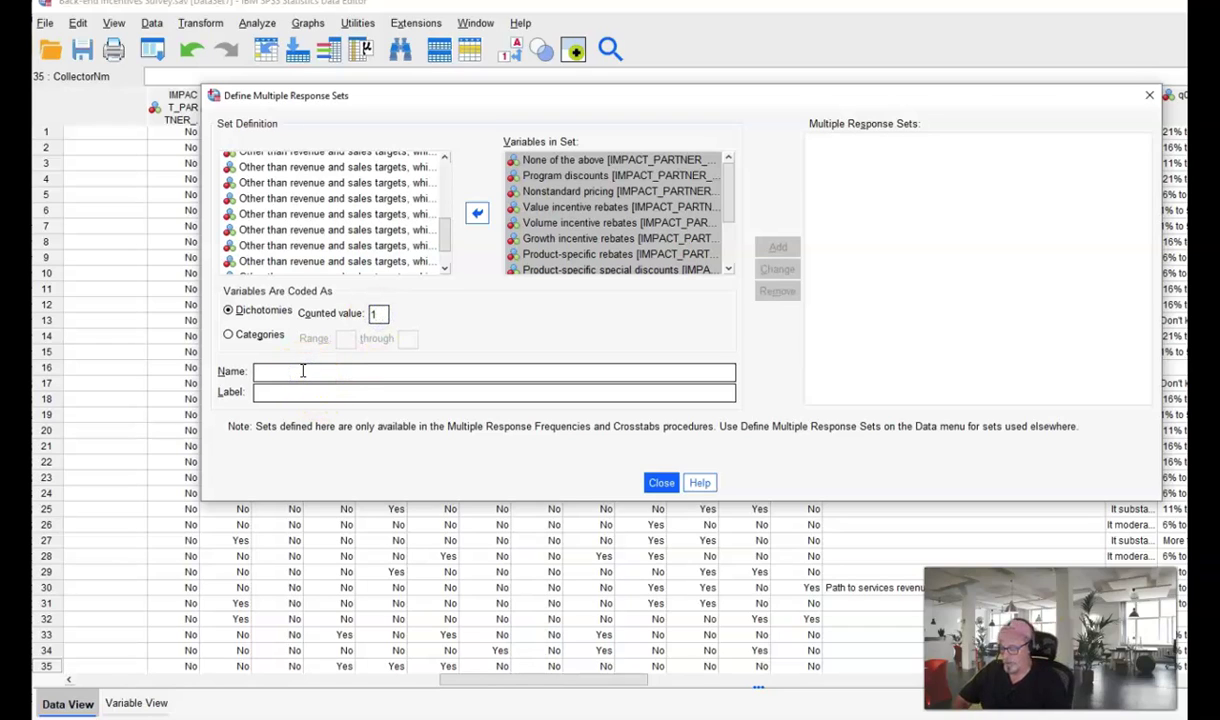
{"action": "left_click", "coordinate": [303, 371]}
{"action": "type", "text": "PartnerPe"}
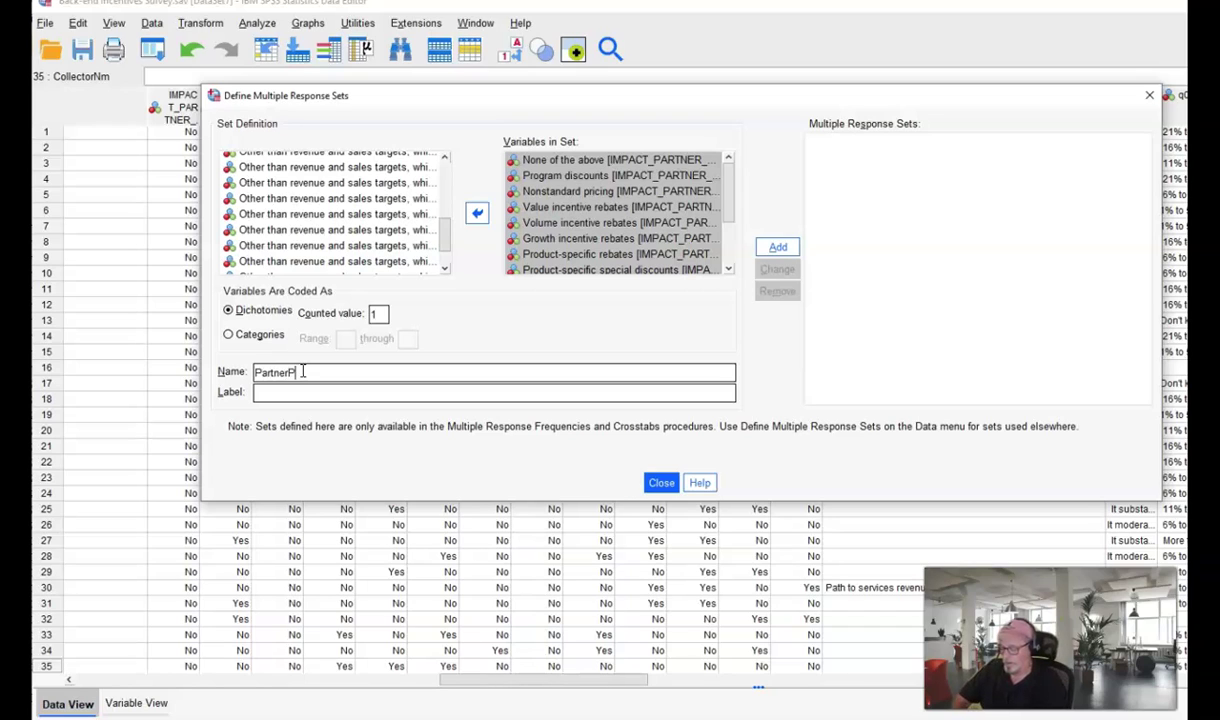
{"action": "type", "text": "rformance"}
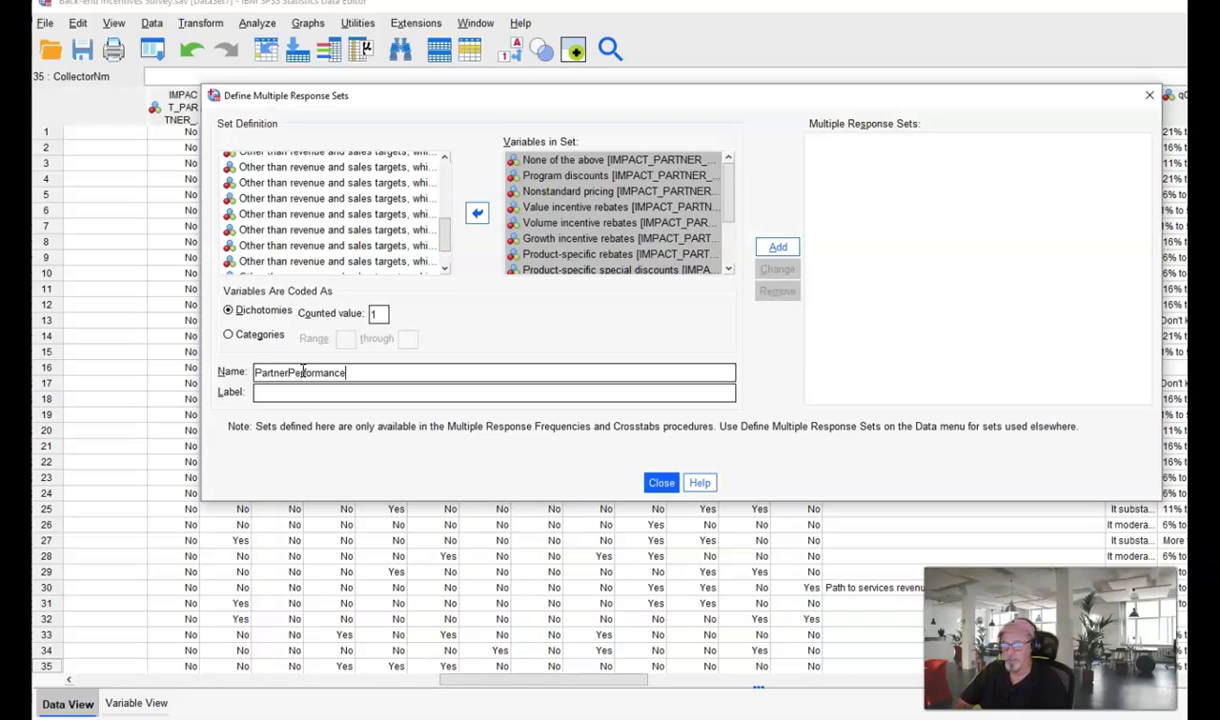
{"action": "left_click", "coordinate": [779, 247]}
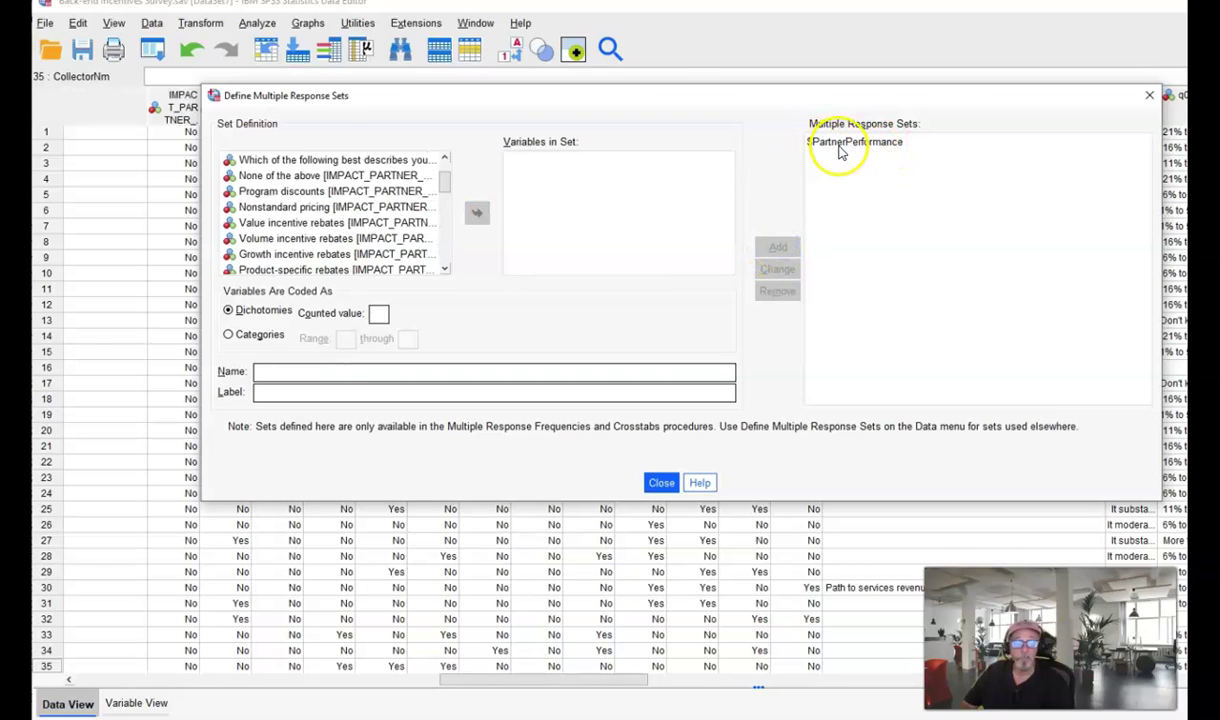
{"action": "left_click", "coordinate": [661, 482]}
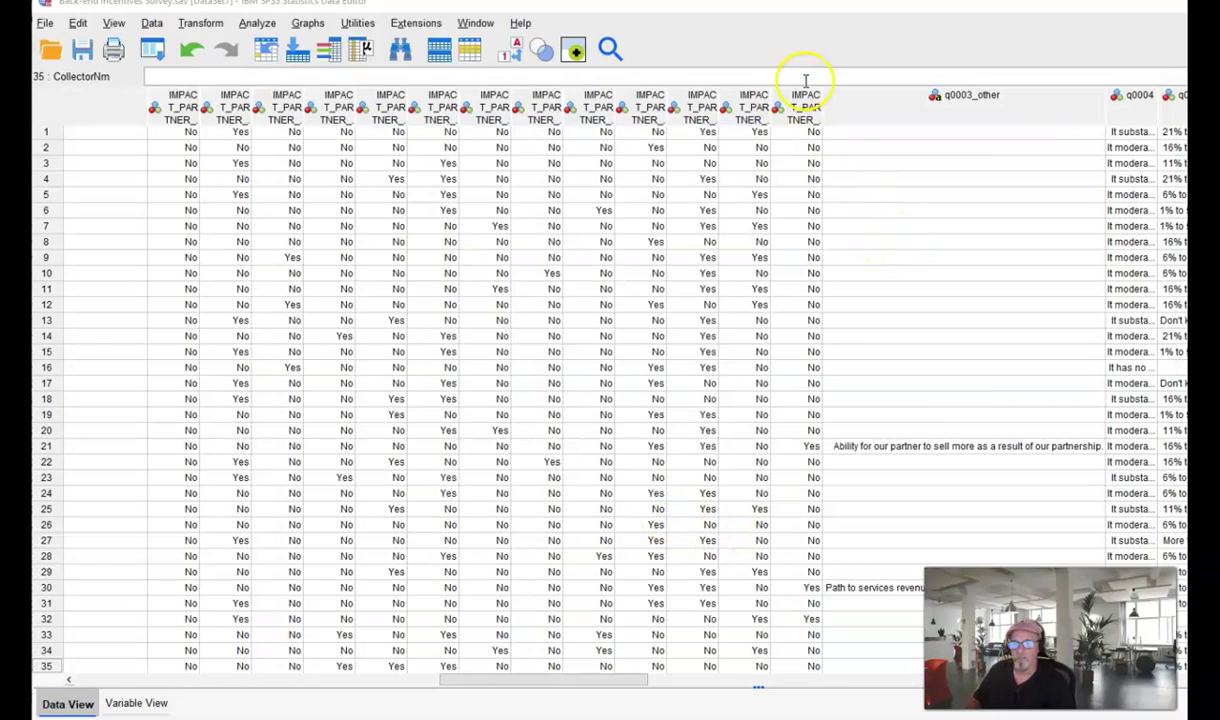
{"action": "left_click", "coordinate": [257, 23]}
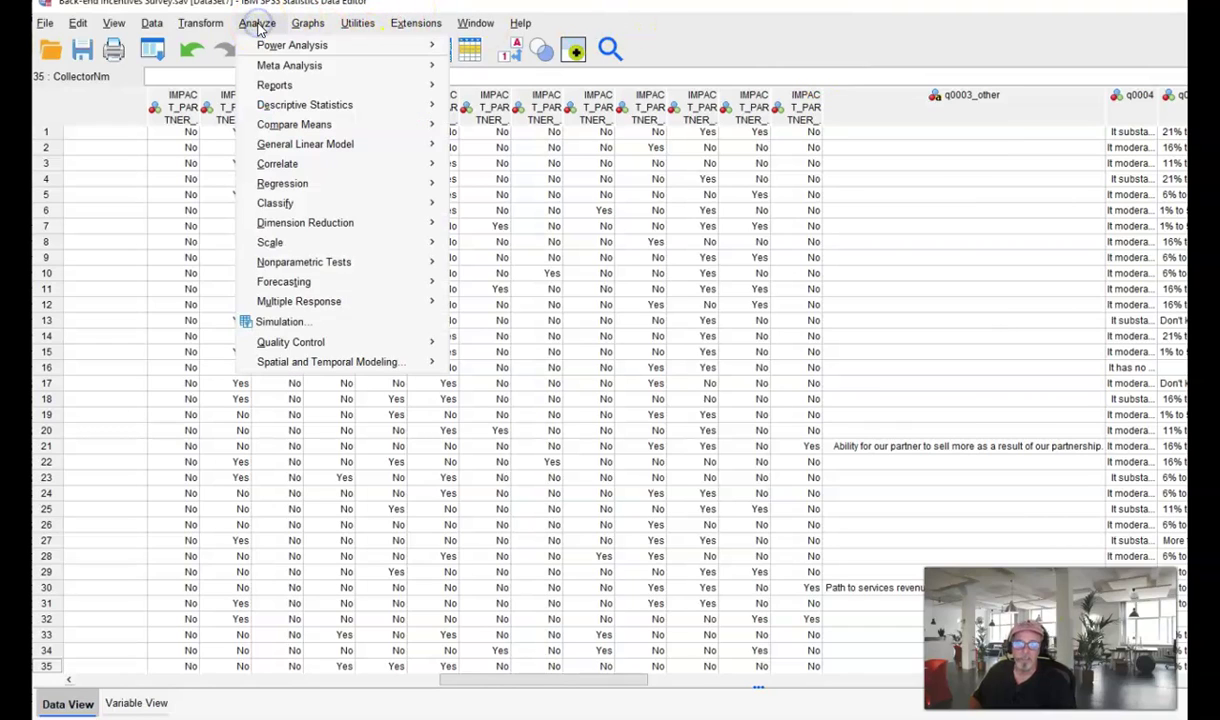
{"action": "mouse_move", "coordinate": [328, 304]}
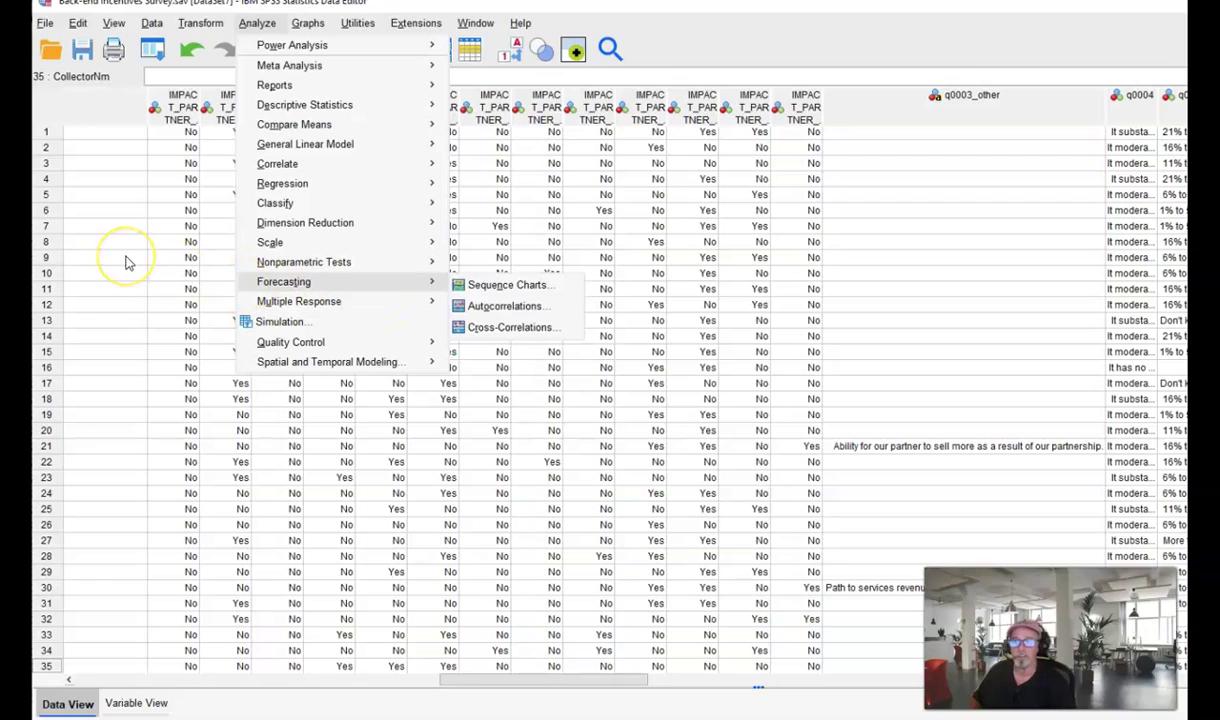
{"action": "left_click", "coordinate": [872, 48]}
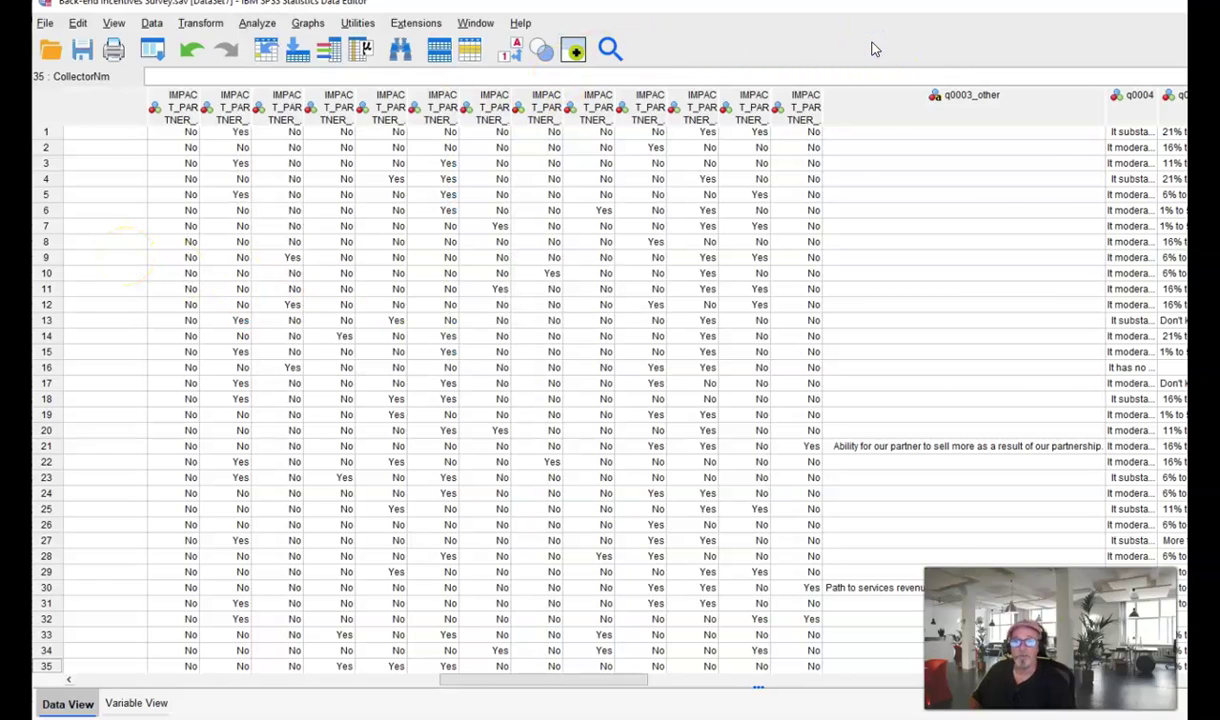